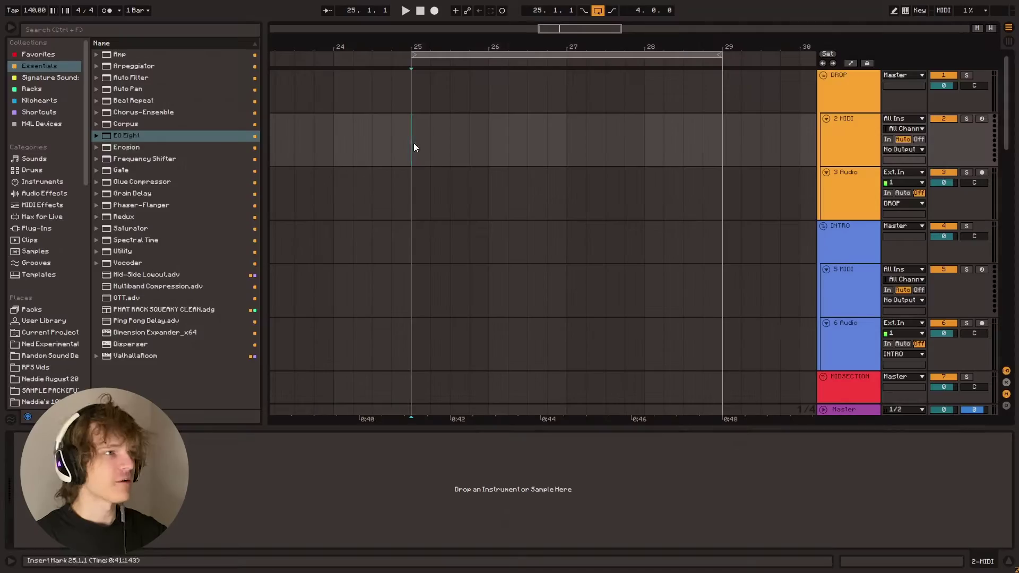
Load Serum from the Favorites collection onto the 2 MIDI track, reposition its window, and enable computer keyboard note input
{"action": "left_click", "coordinate": [24, 55]}
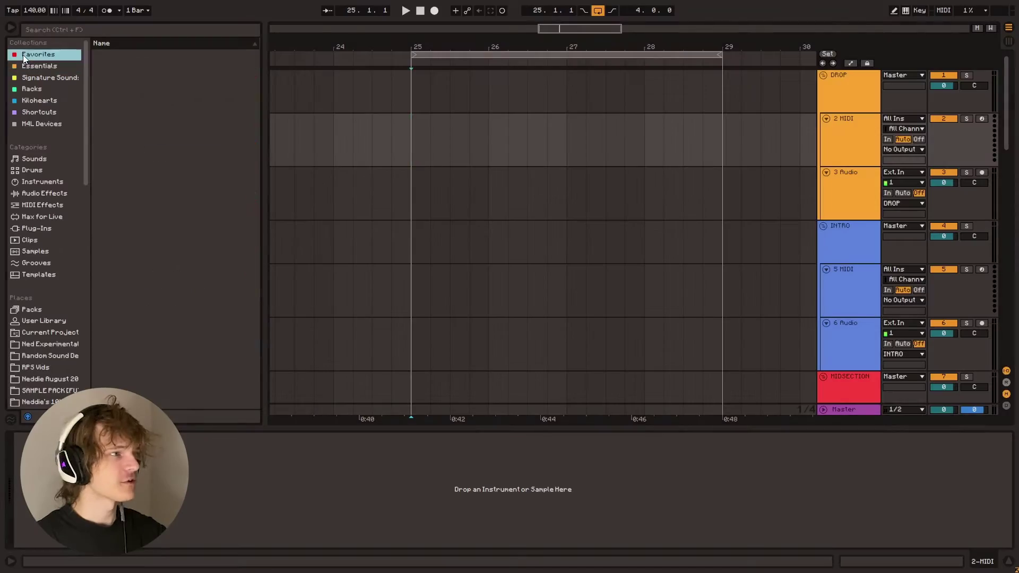
{"action": "double_click", "coordinate": [126, 243]}
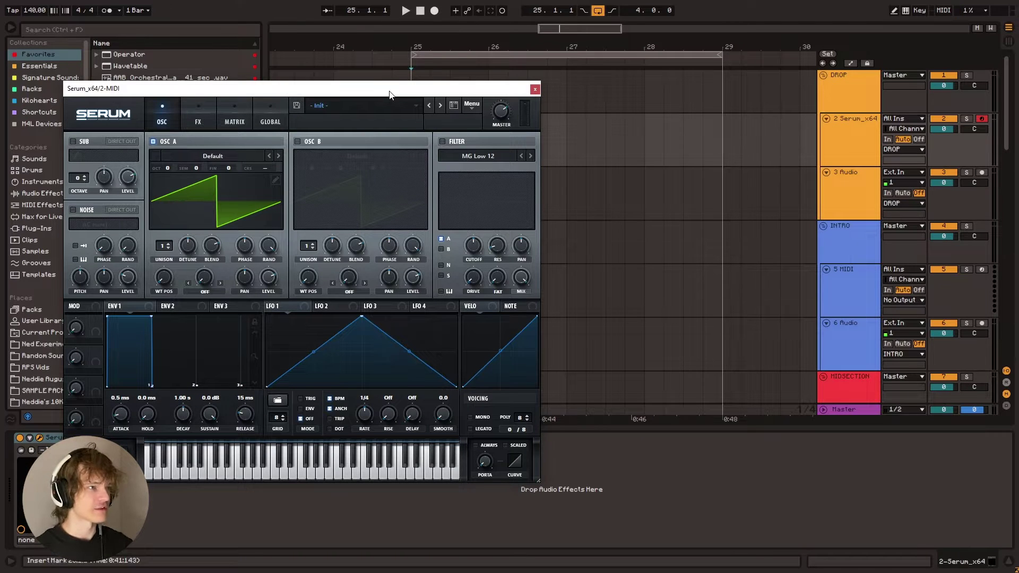
{"action": "left_click_drag", "start_coordinate": [389, 95], "coordinate": [465, 81]}
{"action": "left_click", "coordinate": [906, 15]}
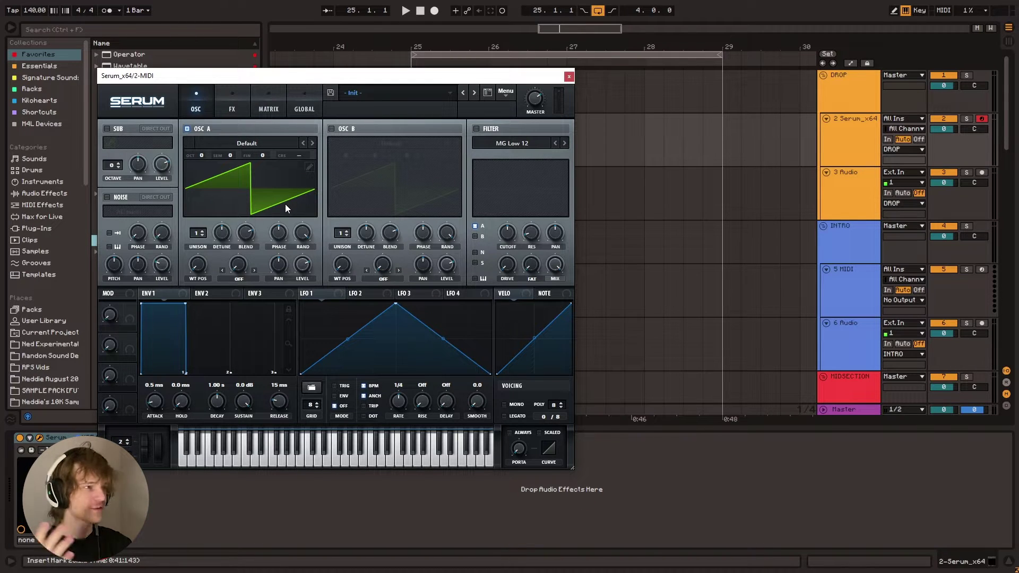
Load the Basic_Mdc wavetable from the Analog category into oscillator A
{"action": "left_click", "coordinate": [247, 144]}
{"action": "mouse_move", "coordinate": [234, 158]}
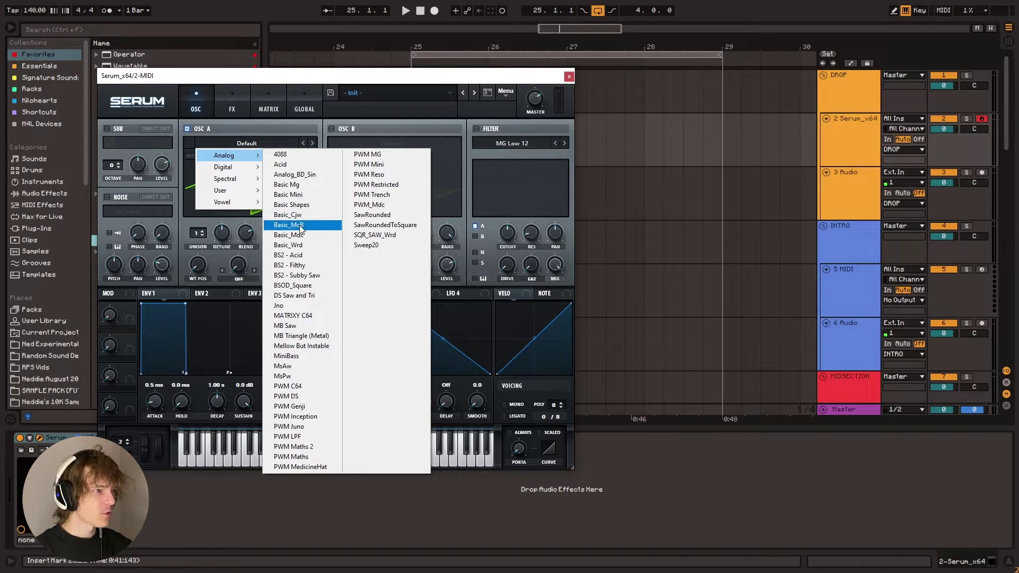
{"action": "left_click", "coordinate": [310, 235]}
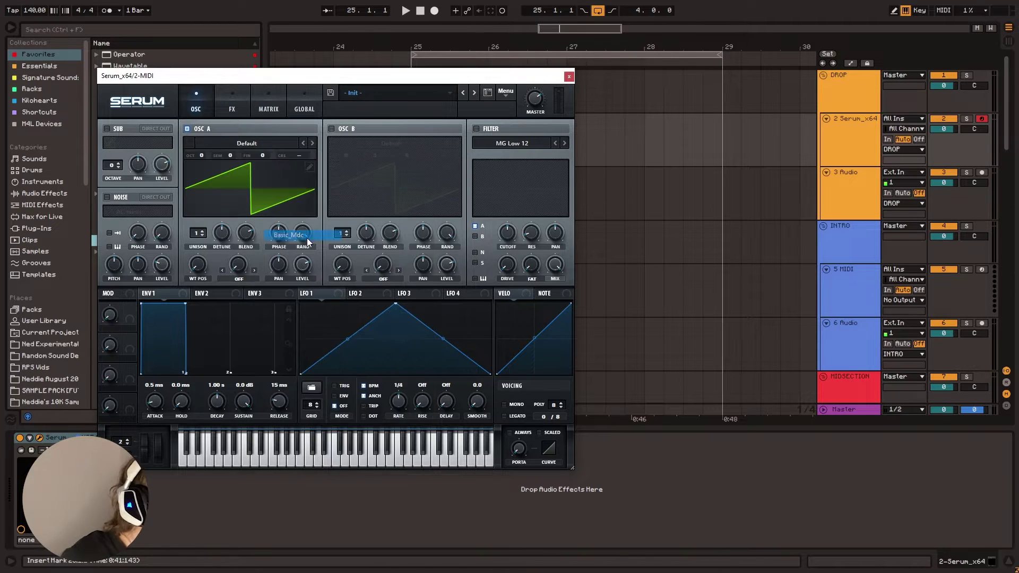
Load the Basic Shapes wavetable from the Analog category into oscillator A
{"action": "left_click", "coordinate": [256, 143]}
{"action": "mouse_move", "coordinate": [250, 156]}
{"action": "left_click", "coordinate": [292, 205]}
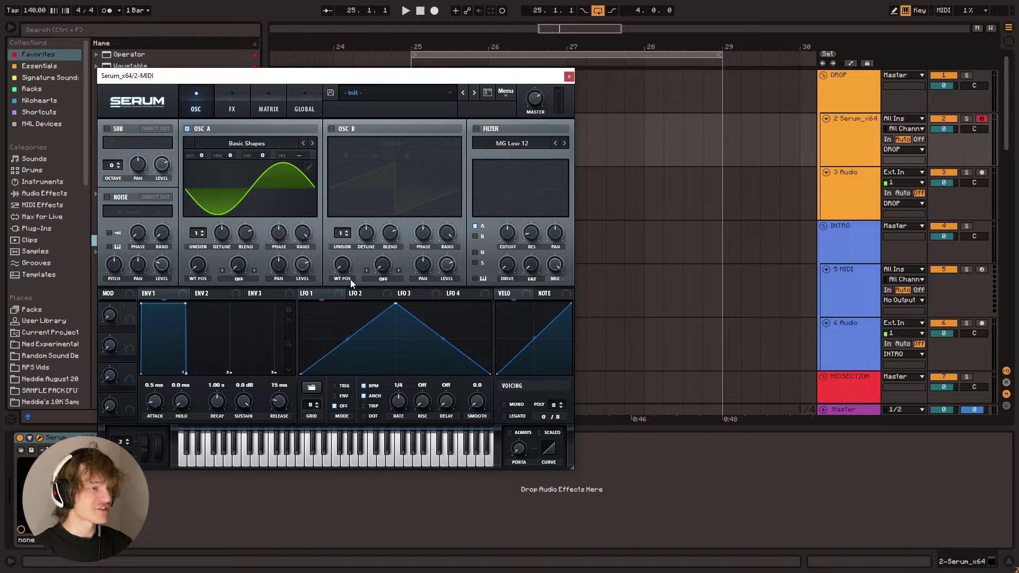
Audition the sine sound with keyboard notes, lowering the keyboard's octave and raising the synth's master volume
{"action": "key", "text": "a"}
{"action": "key", "text": "z"}
{"action": "key", "text": "a"}
{"action": "left_click_drag", "start_coordinate": [534, 99], "coordinate": [535, 74]}
{"action": "key", "text": "a"}
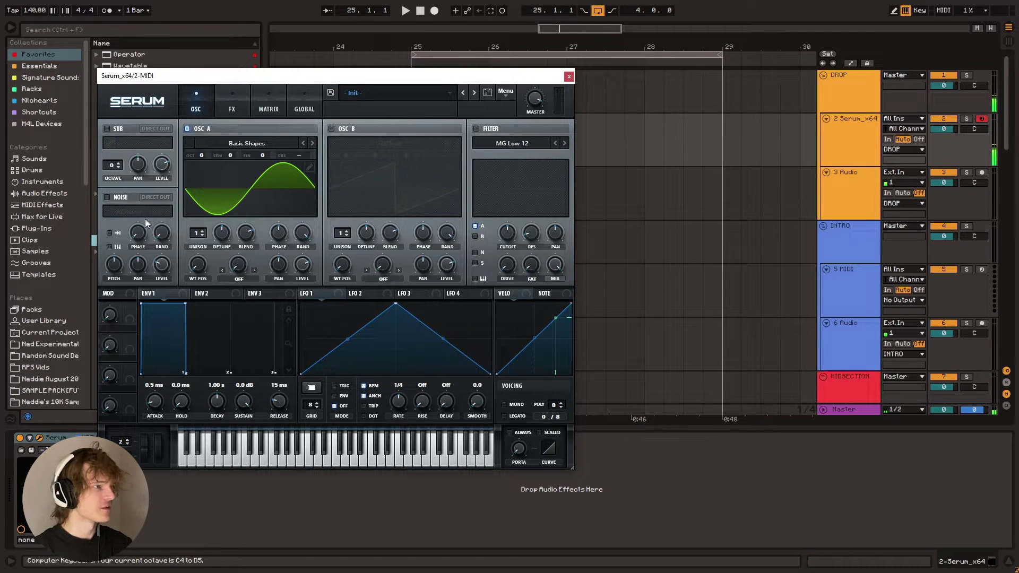
{"action": "key", "text": "a"}
{"action": "key", "text": "a"}
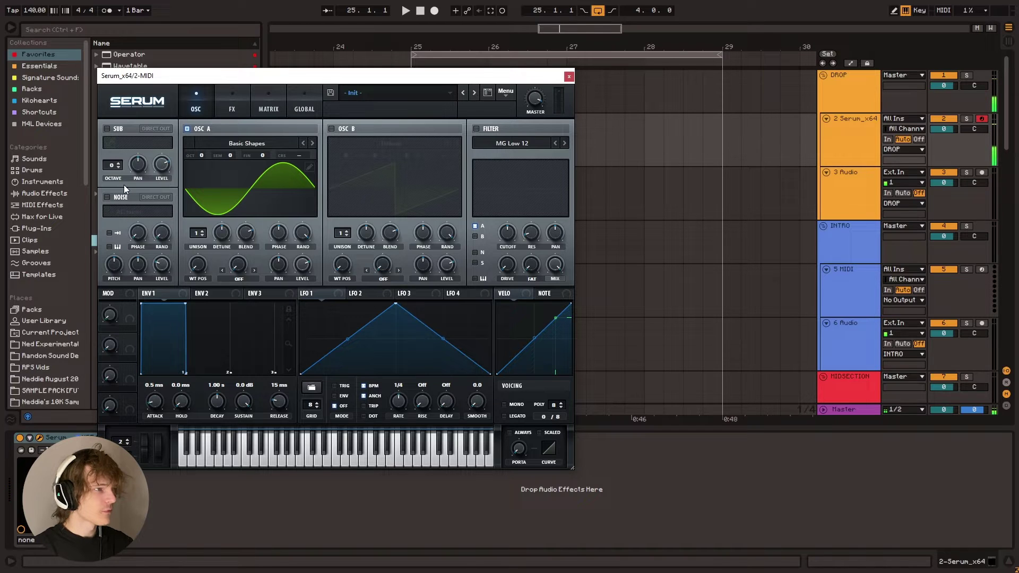
Enable the noise oscillator, load GlassLid 1 from Attacks_Misc, and set it to one-shot playback
{"action": "left_click", "coordinate": [107, 197]}
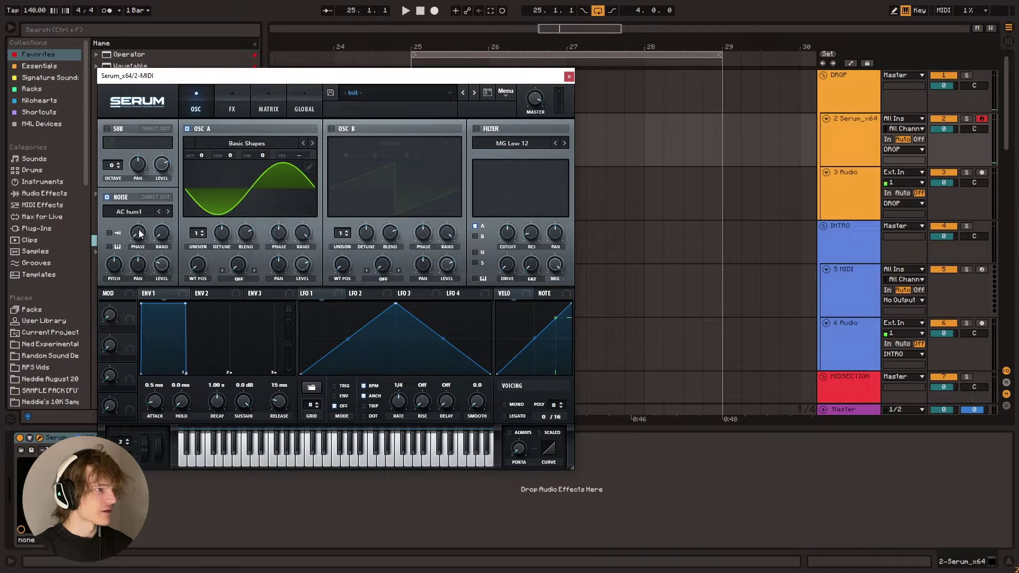
{"action": "left_click", "coordinate": [128, 213]}
{"action": "mouse_move", "coordinate": [129, 250]}
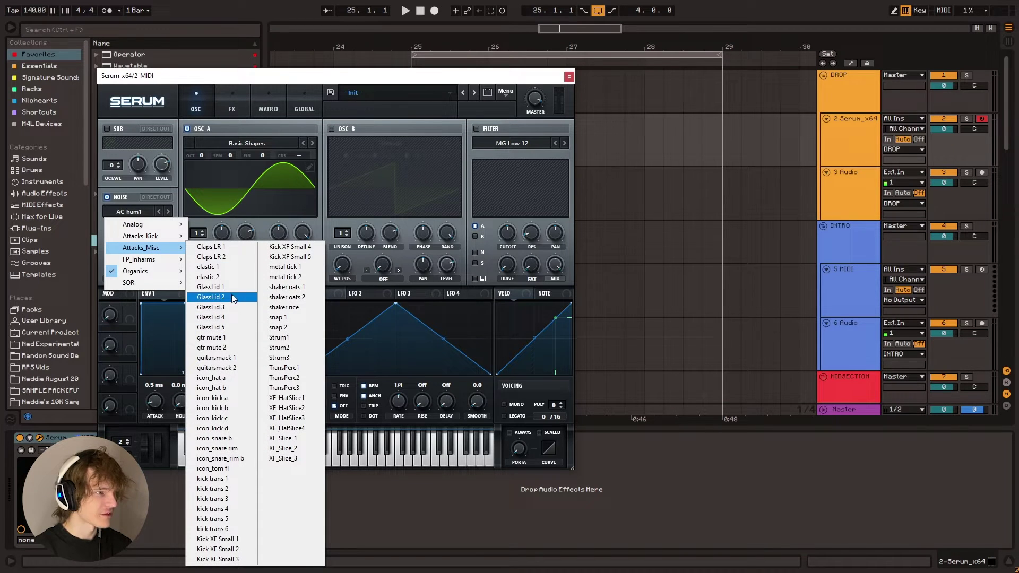
{"action": "left_click", "coordinate": [227, 288]}
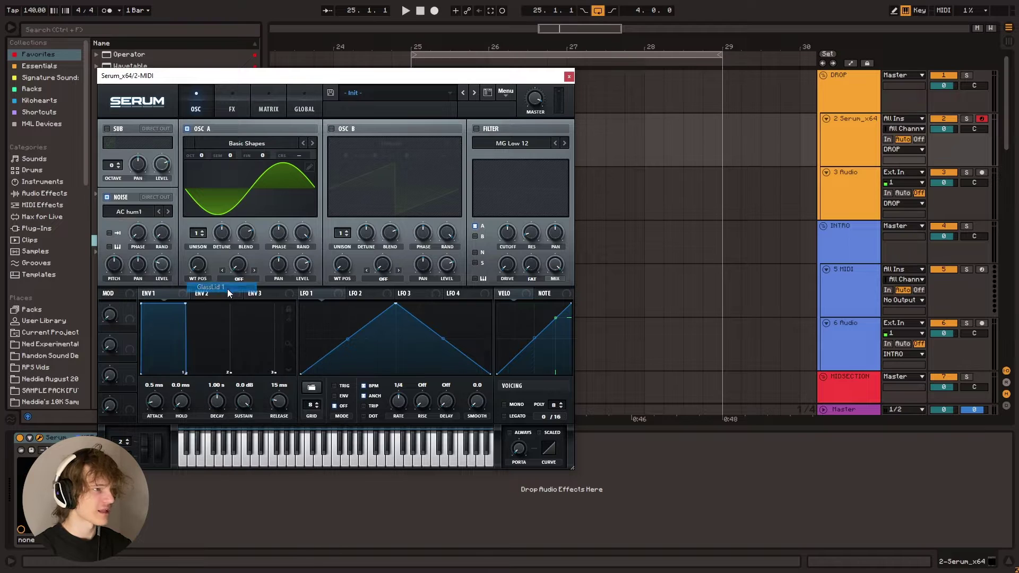
{"action": "left_click", "coordinate": [111, 233]}
Advance the noise sample to GlassLid 4, with keyboard tracking on and the noise pitch lowered to about -32 st
{"action": "left_click_drag", "start_coordinate": [115, 273], "coordinate": [119, 245]}
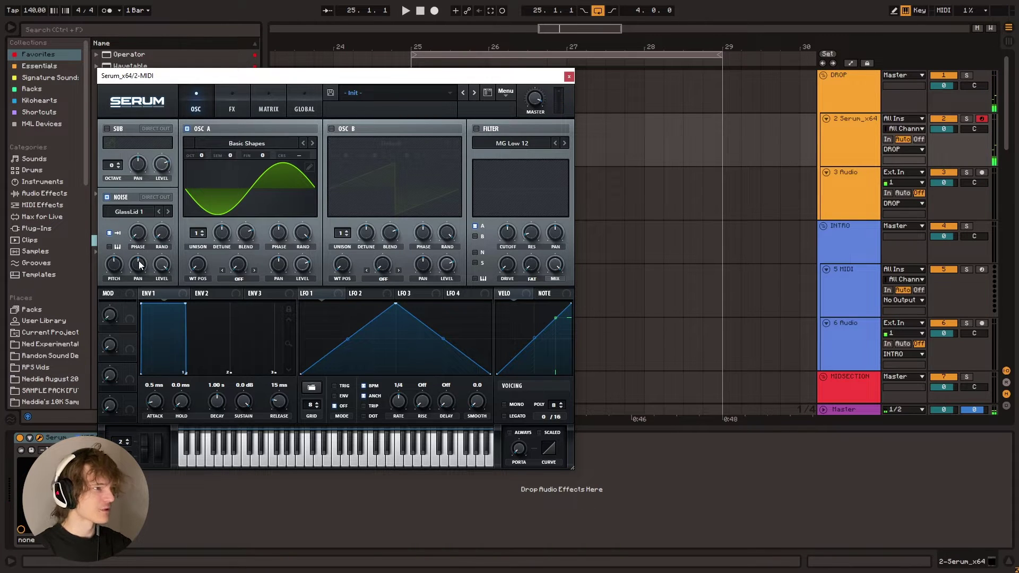
{"action": "left_click_drag", "start_coordinate": [139, 261], "coordinate": [138, 262]}
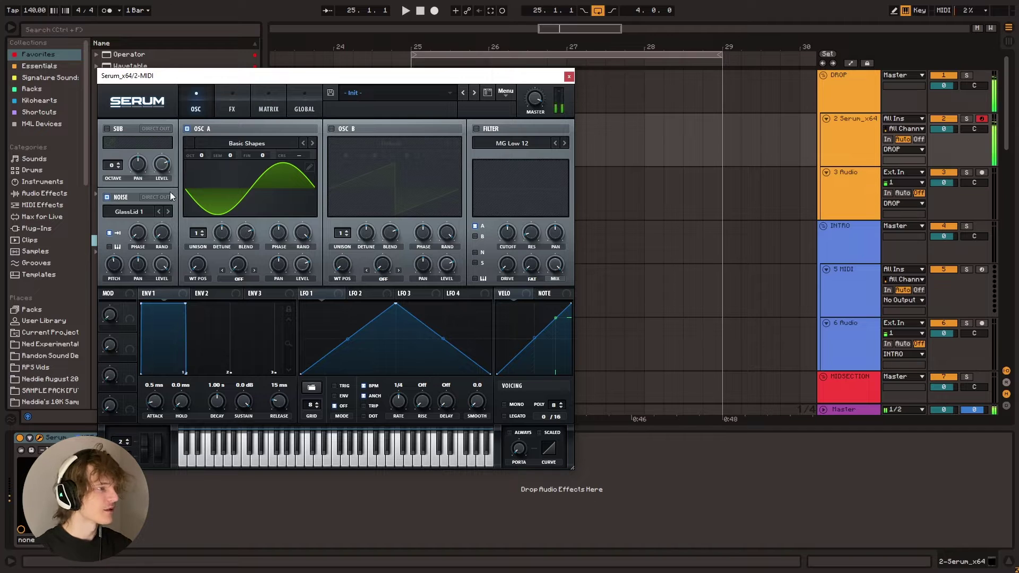
{"action": "left_click", "coordinate": [167, 212]}
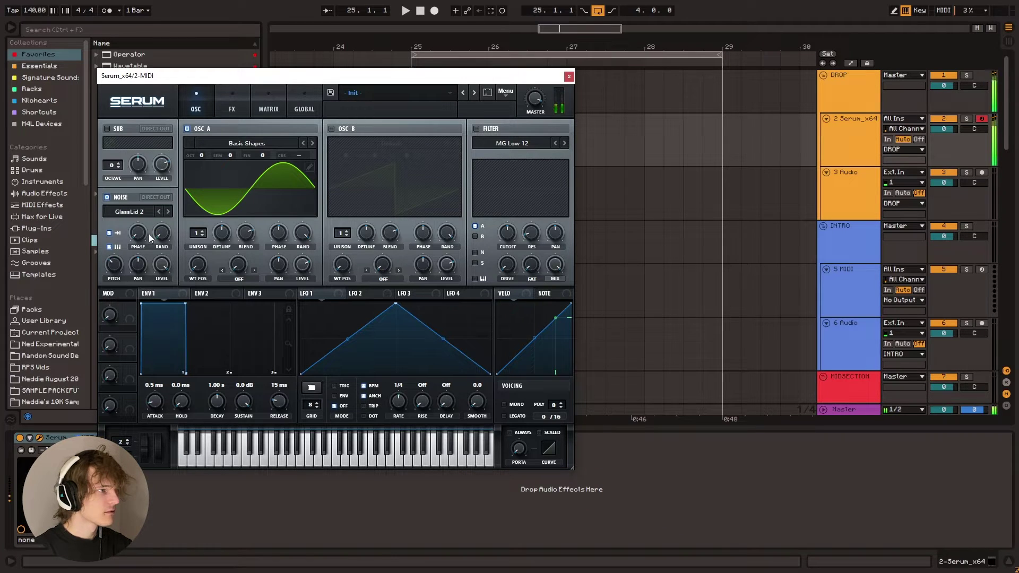
{"action": "left_click", "coordinate": [169, 211]}
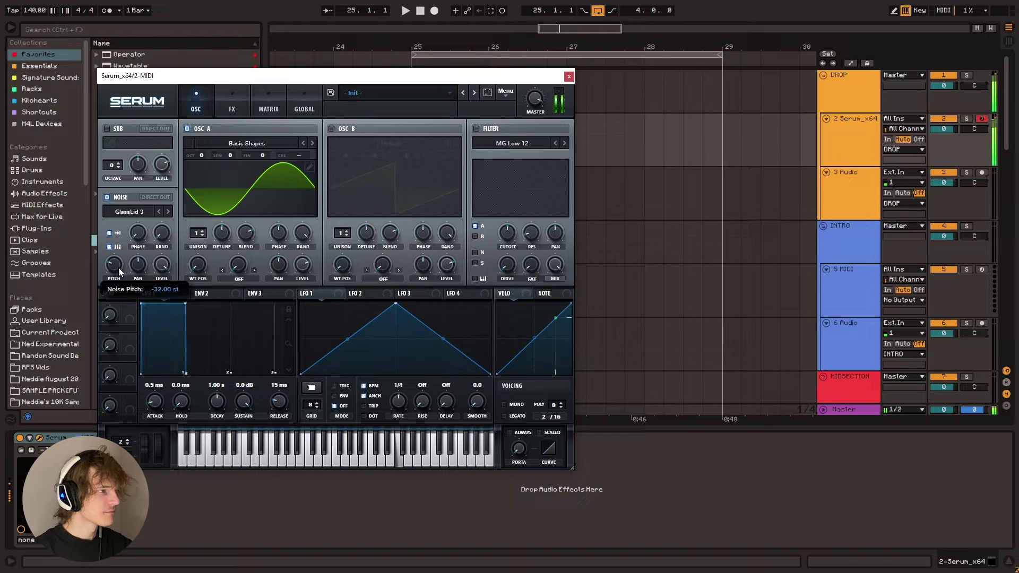
{"action": "left_click", "coordinate": [169, 212]}
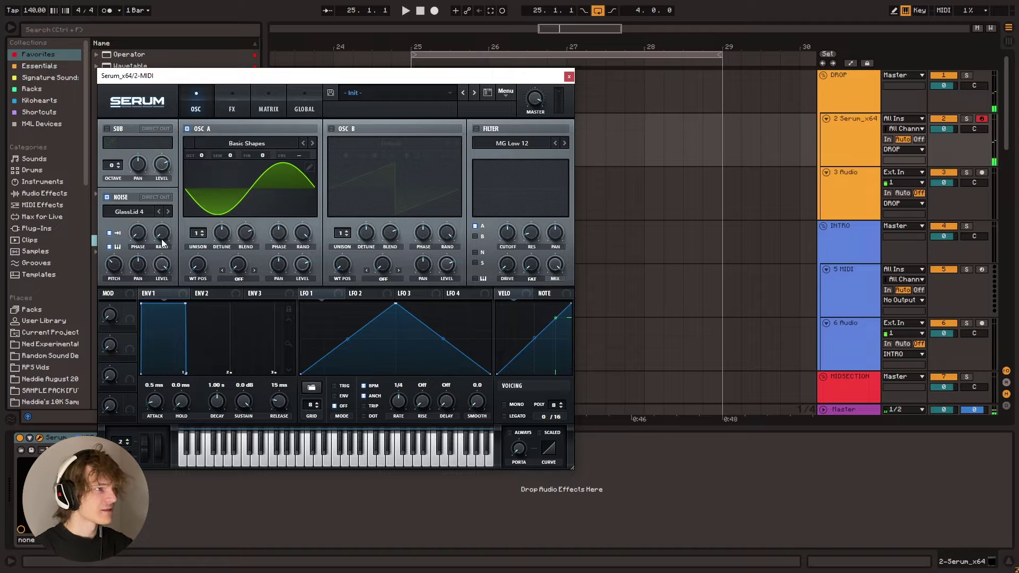
Set oscillator A's octave to -1 and reshape LFO 1 into a straight falling ramp
{"action": "left_click_drag", "start_coordinate": [202, 155], "coordinate": [200, 167]}
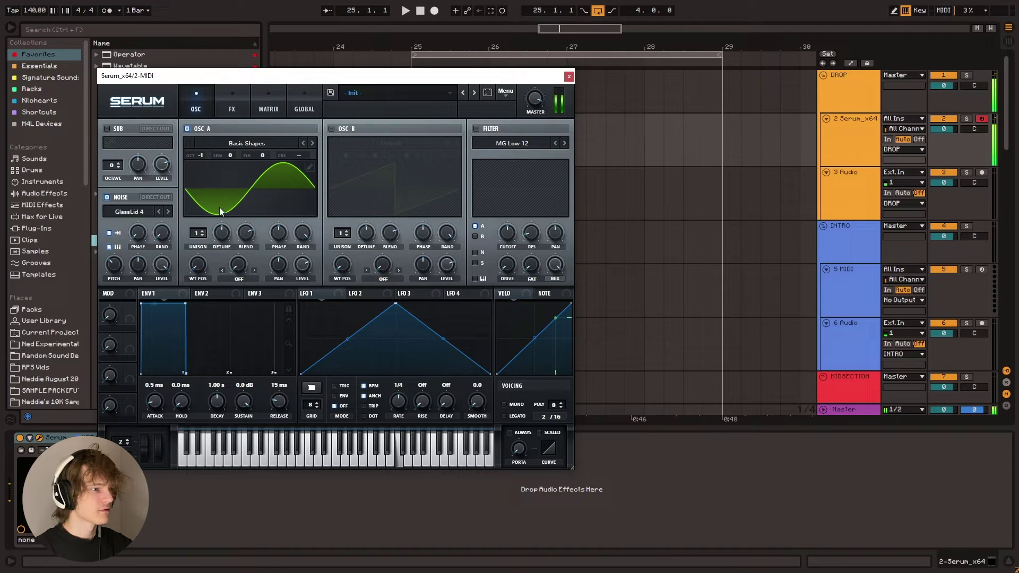
{"action": "left_click_drag", "start_coordinate": [396, 303], "coordinate": [196, 268]}
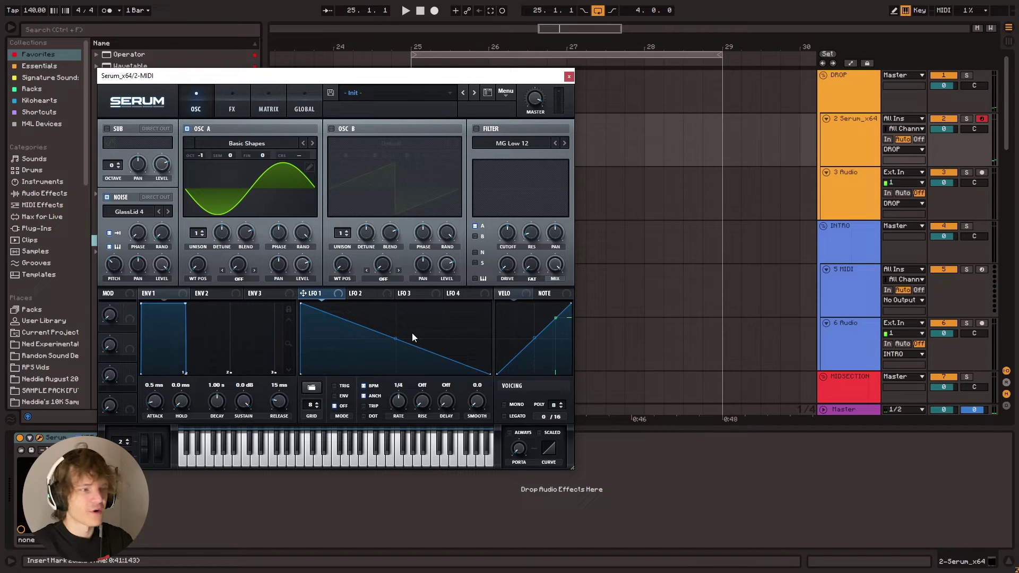
Shape envelope 1 into a pluck with decay about 566 ms, sustain fully down, and release about 424 ms
{"action": "left_click_drag", "start_coordinate": [185, 303], "coordinate": [168, 375]}
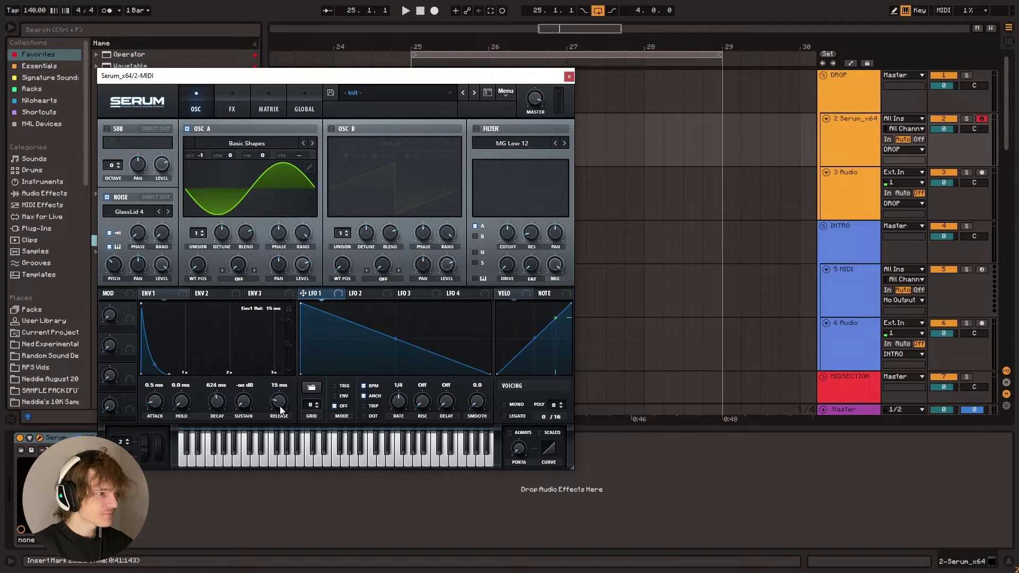
{"action": "mouse_move", "coordinate": [279, 408]}
{"action": "left_mouse_down"}
{"action": "mouse_move", "coordinate": [276, 393]}
{"action": "mouse_move", "coordinate": [285, 401]}
{"action": "left_mouse_up"}
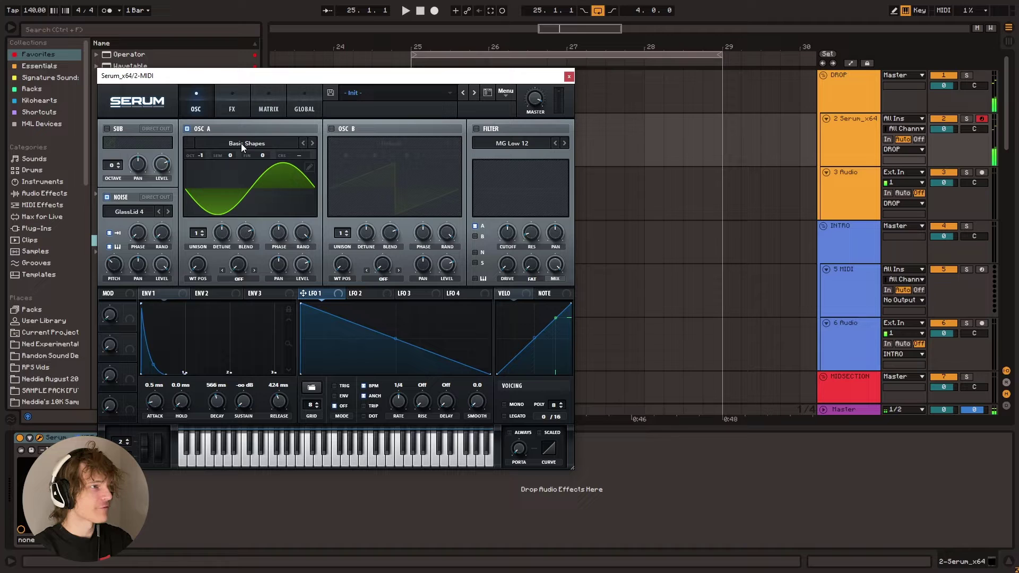
Enable Distortion, multiband Compressor and Reverb in the effects rack, chained in that order
{"action": "left_click", "coordinate": [234, 106]}
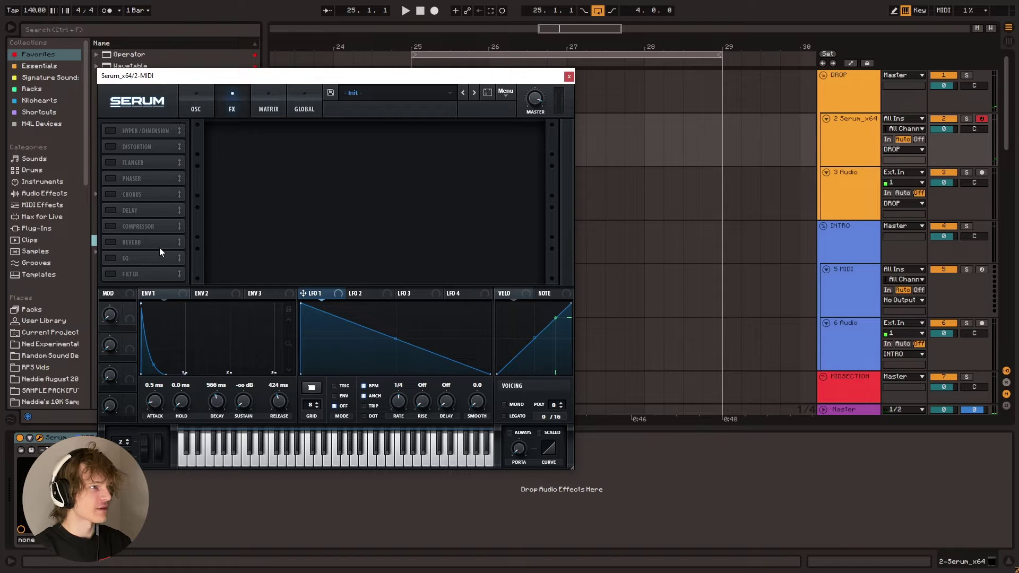
{"action": "left_click", "coordinate": [110, 146]}
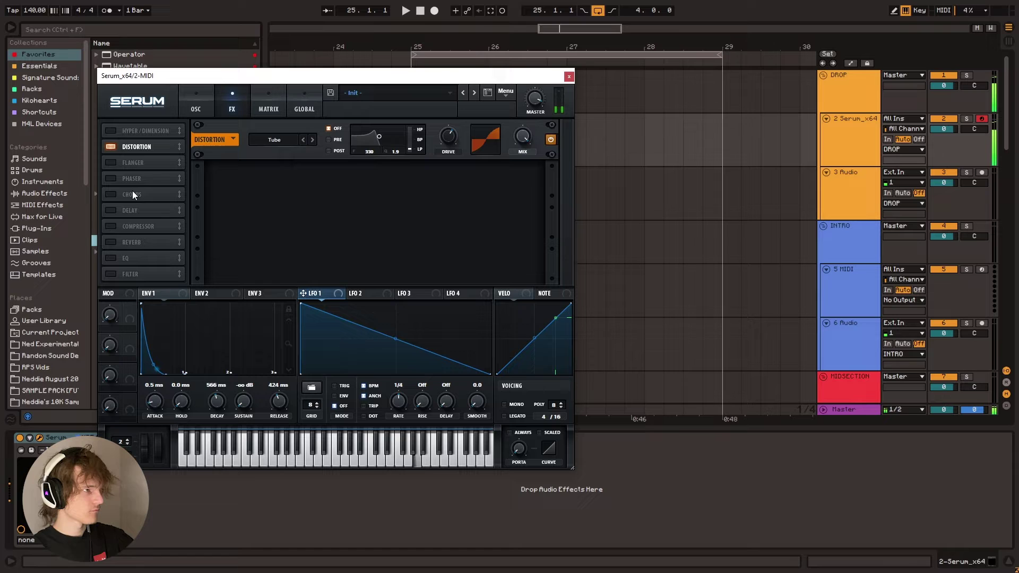
{"action": "left_click", "coordinate": [116, 228]}
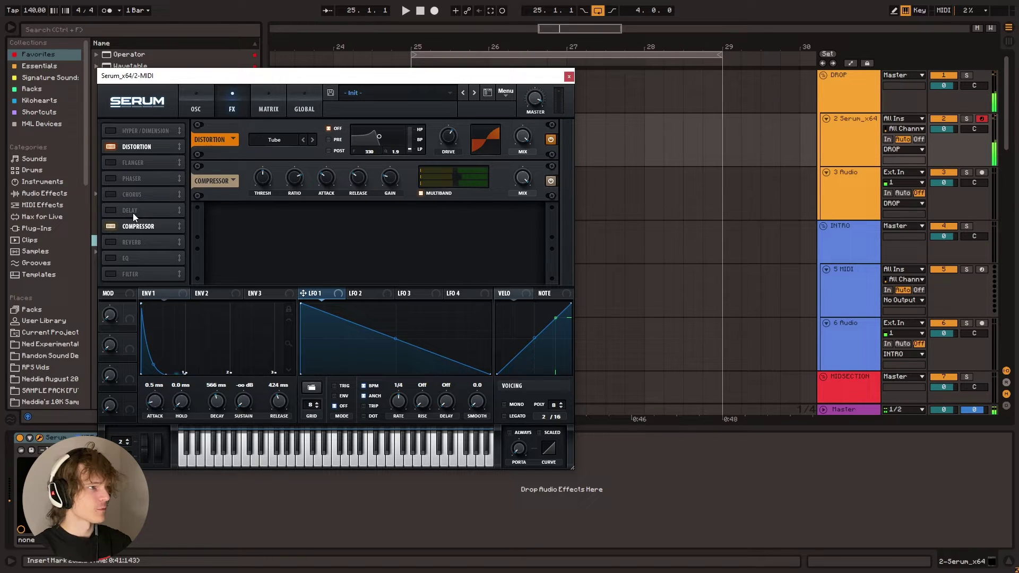
{"action": "left_click_drag", "start_coordinate": [134, 226], "coordinate": [142, 178]}
{"action": "left_click", "coordinate": [114, 242]}
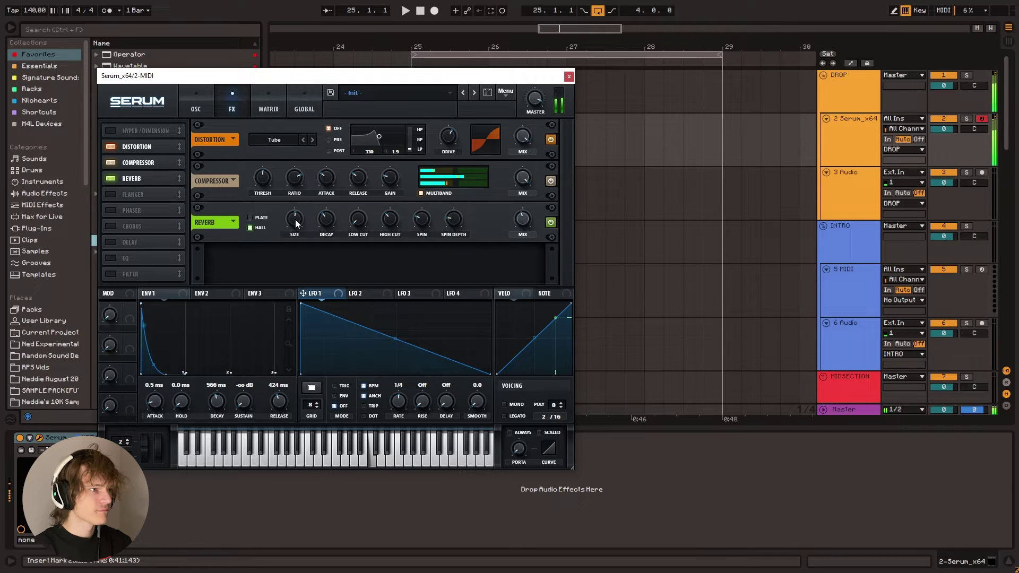
Reduce the reverb's size, set its mix to about 37%, and adjust its high cut
{"action": "left_click_drag", "start_coordinate": [295, 218], "coordinate": [288, 252]}
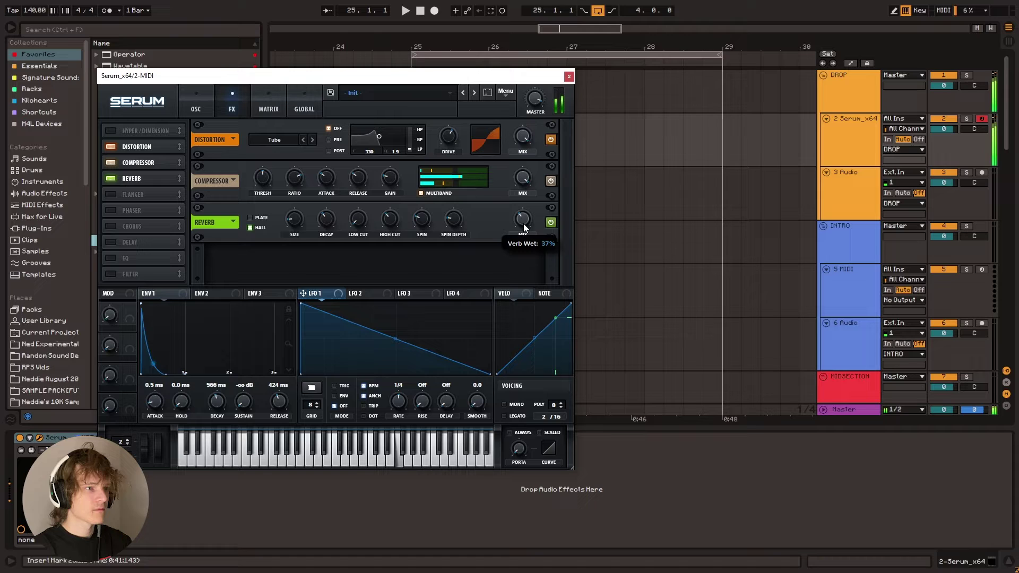
{"action": "mouse_move", "coordinate": [391, 220]}
{"action": "left_mouse_down"}
{"action": "mouse_move", "coordinate": [386, 248]}
{"action": "mouse_move", "coordinate": [402, 178]}
{"action": "mouse_move", "coordinate": [389, 206]}
{"action": "left_mouse_up"}
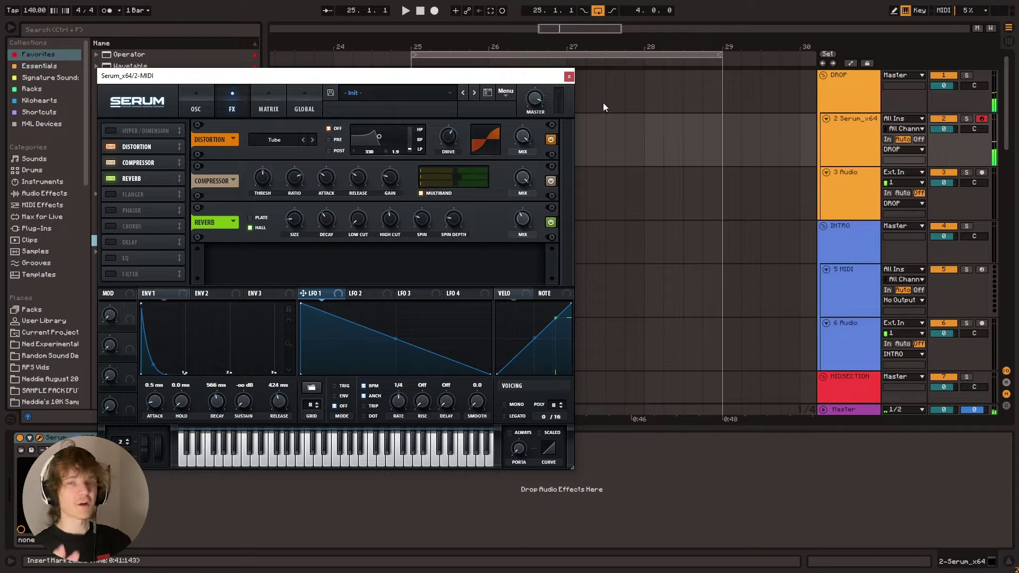
{"action": "left_click", "coordinate": [192, 108]}
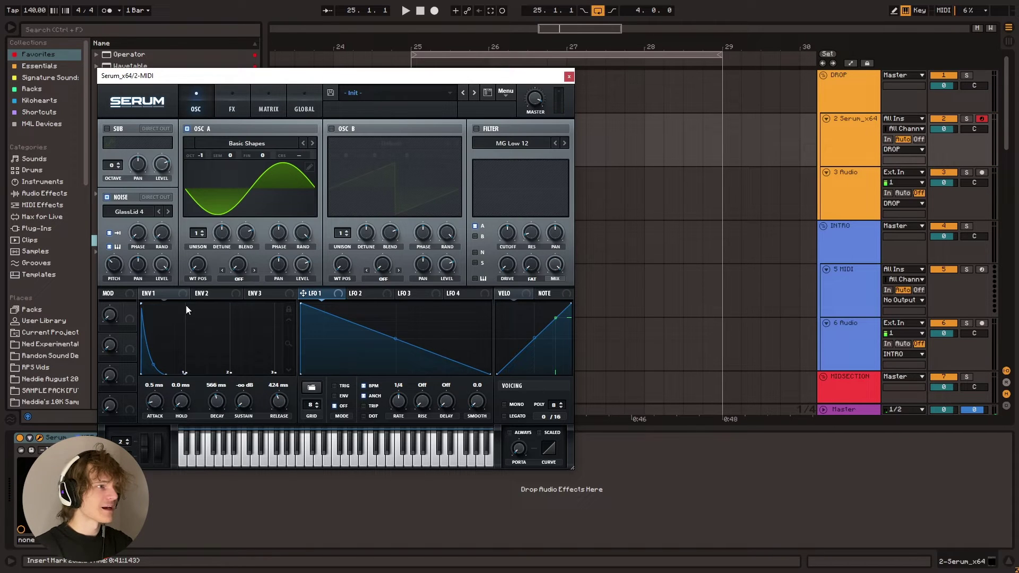
{"action": "left_click", "coordinate": [230, 102]}
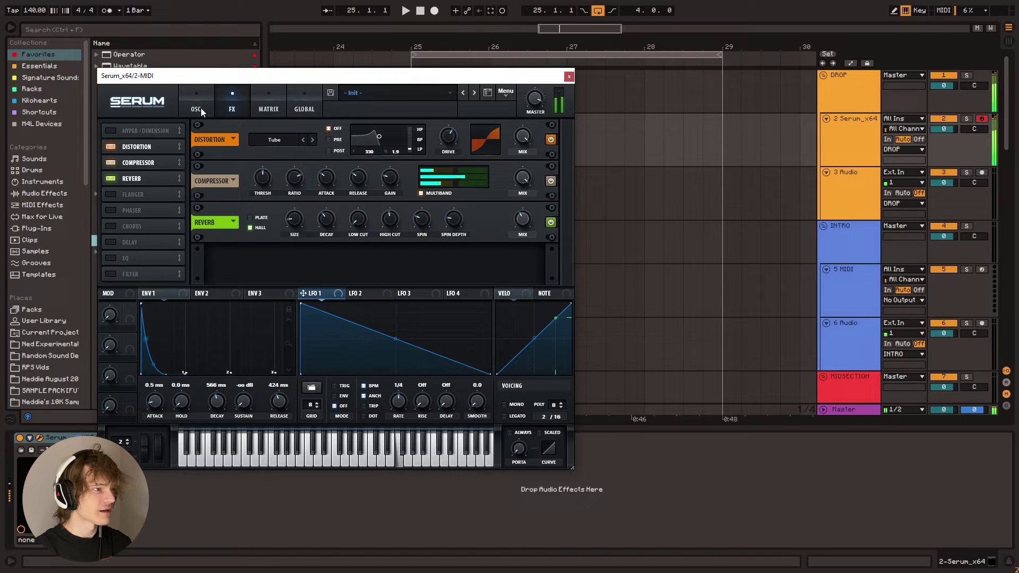
{"action": "left_click", "coordinate": [199, 106]}
Assign Macro 1 to the Distortion effect's Drive and rename the macro DISTORTION
{"action": "left_click", "coordinate": [232, 105]}
{"action": "left_click_drag", "start_coordinate": [130, 321], "coordinate": [450, 139]}
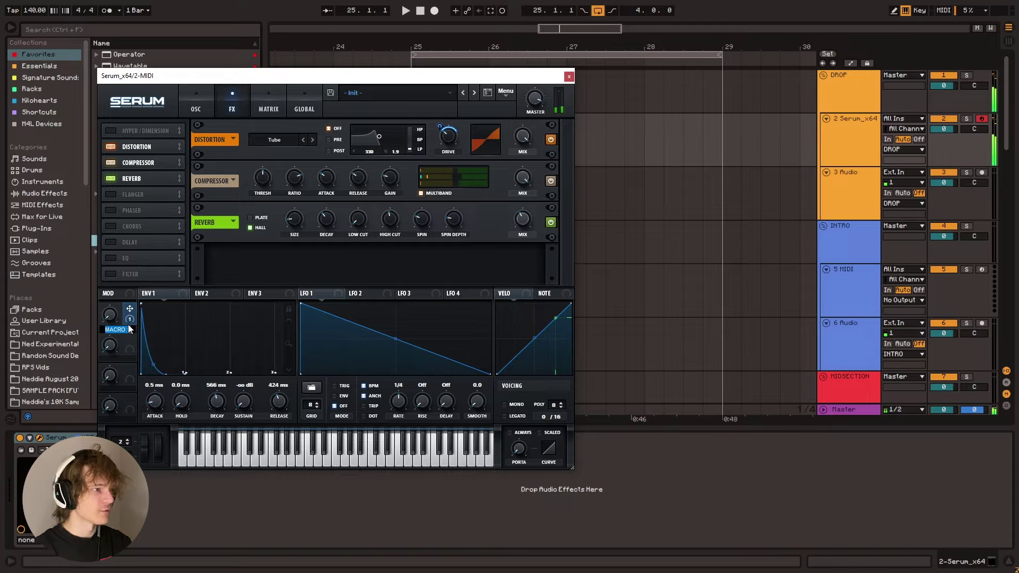
{"action": "type", "text": "DISTOR"}
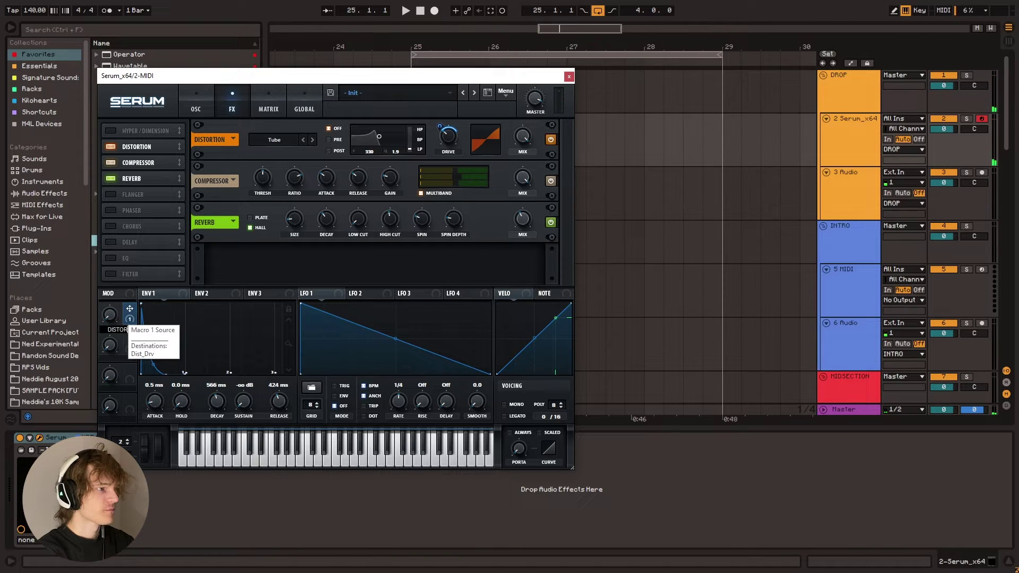
{"action": "type", "text": "TION"}
{"action": "key", "text": "Return"}
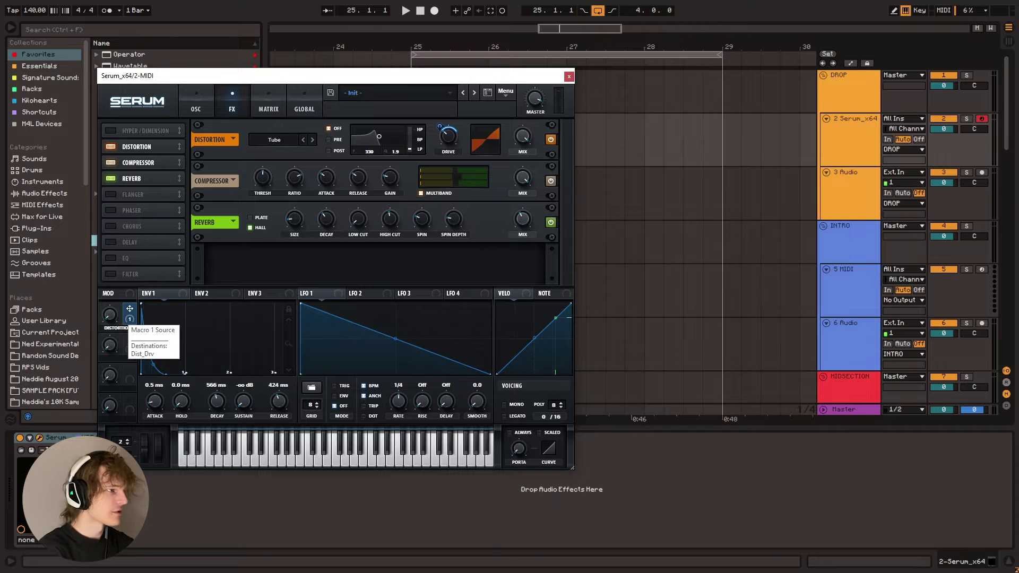
Enable Hyper/Dimension, assign Macro 2 to the Hyper's Detune and Mix, and rename the macro WIDE
{"action": "left_click", "coordinate": [111, 130]}
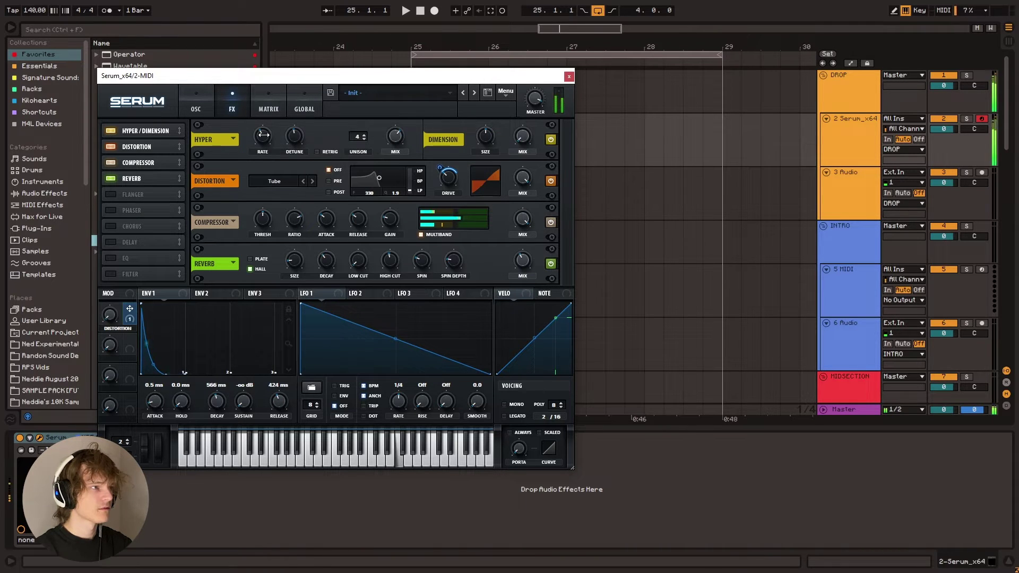
{"action": "left_click_drag", "start_coordinate": [129, 339], "coordinate": [296, 136]}
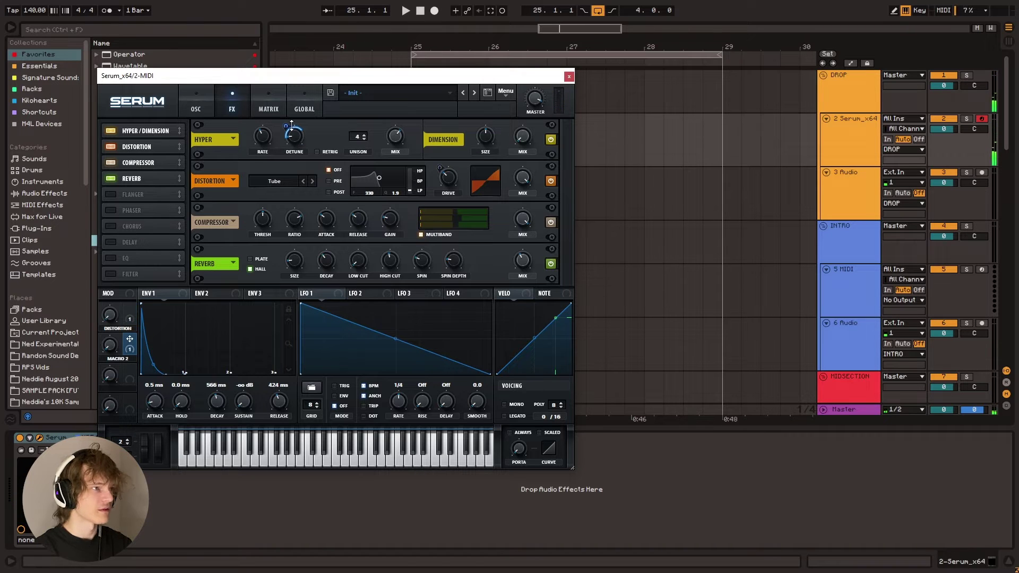
{"action": "double_click", "coordinate": [119, 360]}
{"action": "type", "text": "WIDE"}
{"action": "key", "text": "Return"}
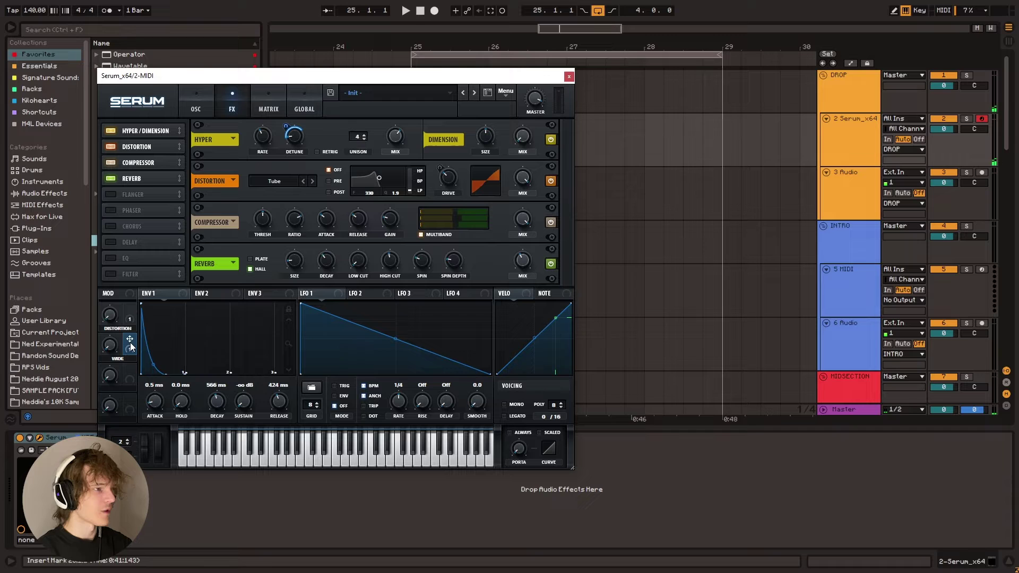
{"action": "left_click_drag", "start_coordinate": [370, 161], "coordinate": [395, 137]}
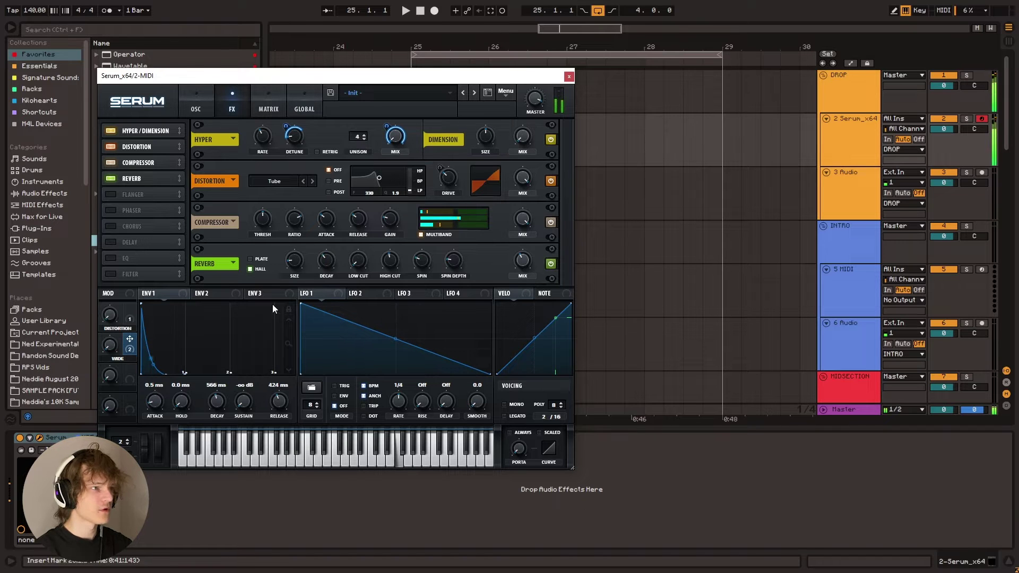
Audition the WIDE macro by sweeping its amount up and back down, and close the synth window
{"action": "left_click_drag", "start_coordinate": [112, 351], "coordinate": [211, 189]}
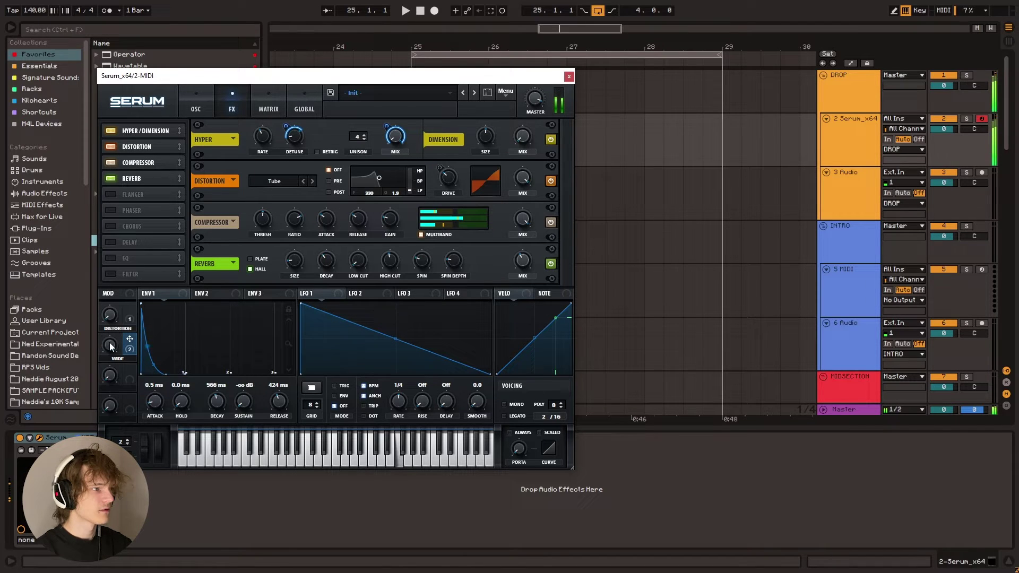
{"action": "left_click_drag", "start_coordinate": [110, 345], "coordinate": [101, 400]}
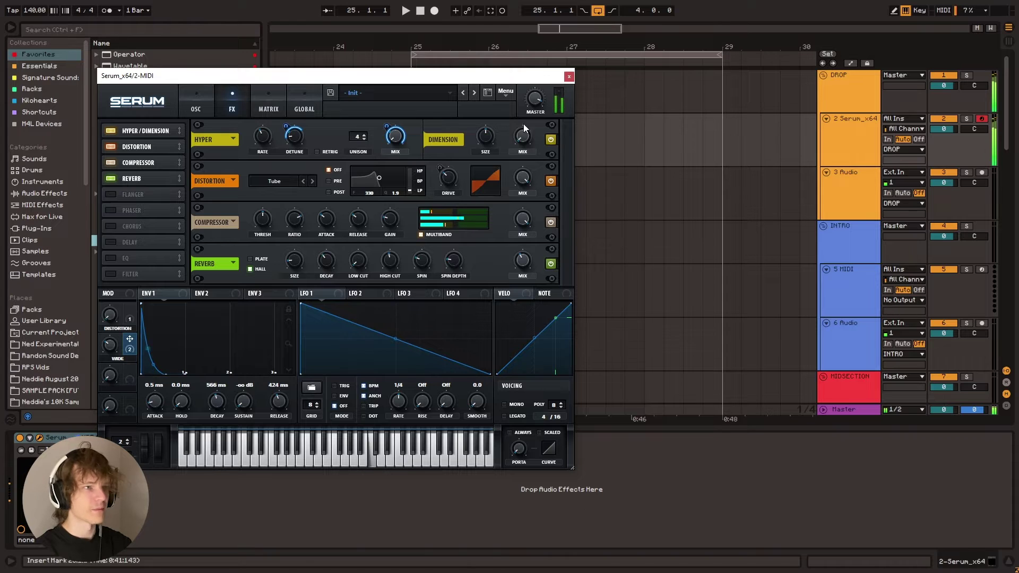
{"action": "left_click", "coordinate": [569, 77]}
{"action": "left_click_drag", "start_coordinate": [415, 133], "coordinate": [395, 134]}
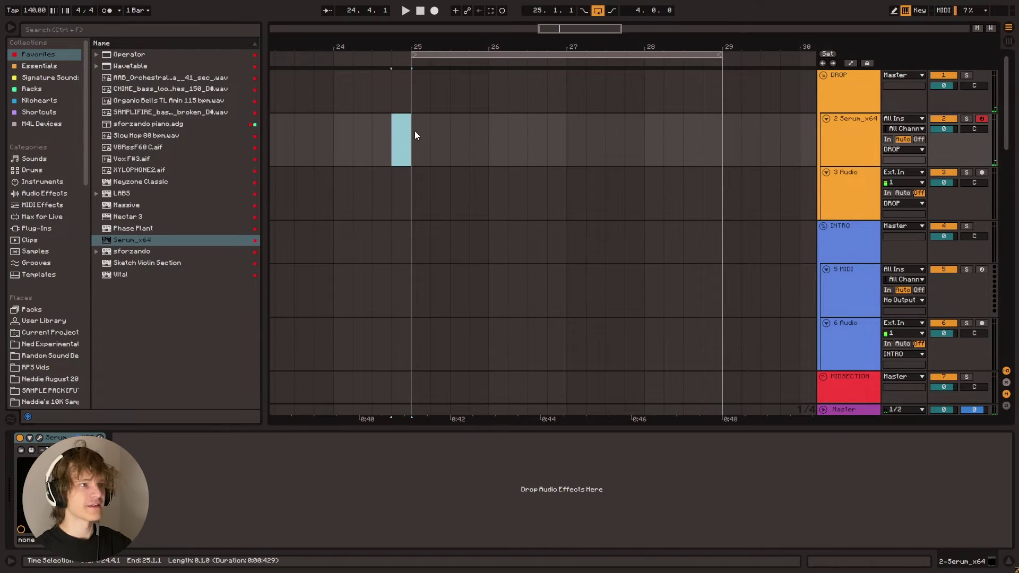
{"action": "left_click", "coordinate": [411, 135]}
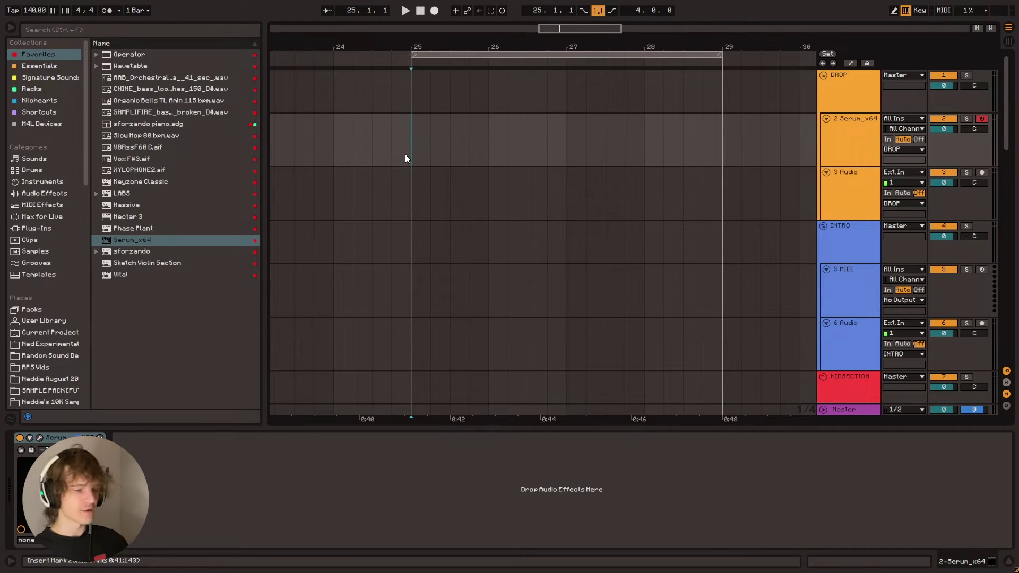
{"action": "left_click", "coordinate": [39, 438]}
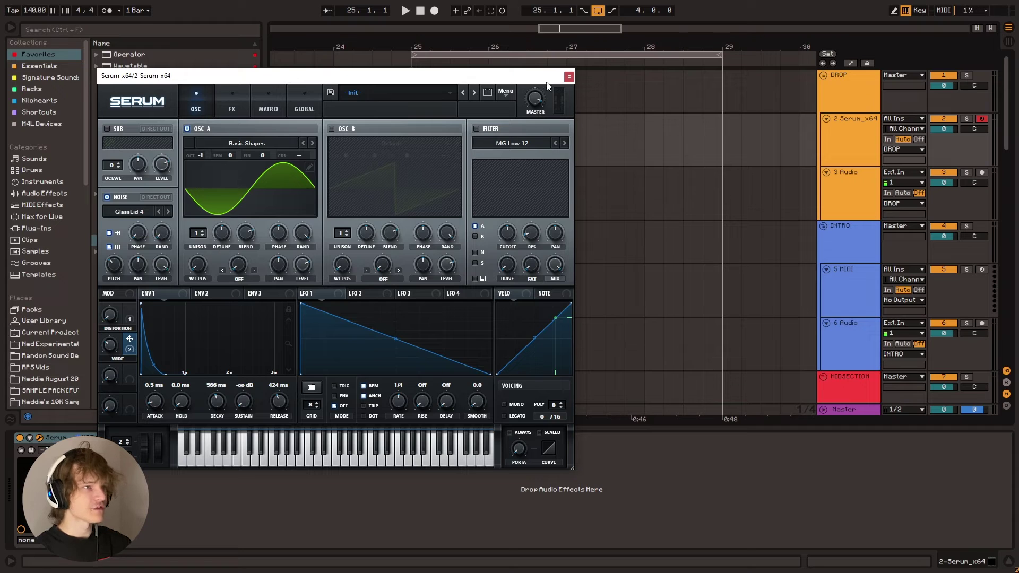
{"action": "left_click", "coordinate": [569, 76]}
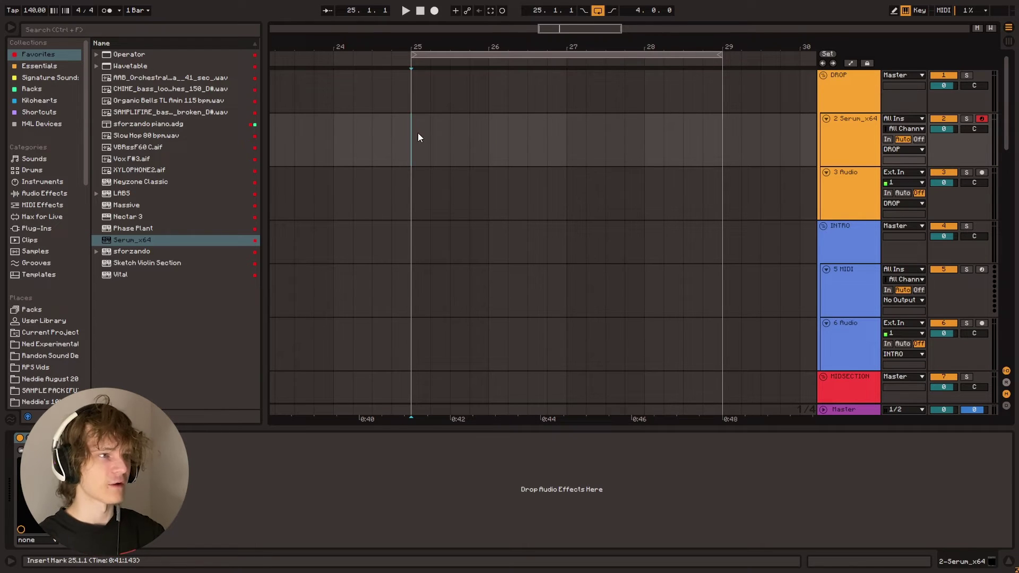
Create an empty two-bar MIDI clip on the Serum track from bar 25 to bar 27
{"action": "left_click_drag", "start_coordinate": [418, 150], "coordinate": [549, 148]}
{"action": "key", "text": "ctrl+shift+m"}
{"action": "key", "text": "space"}
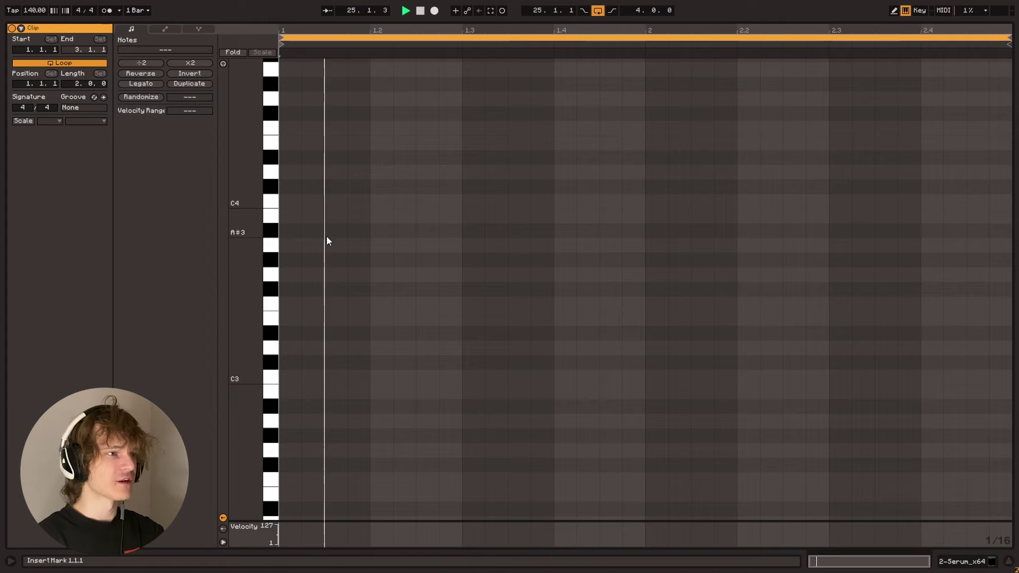
Draw a strummed chord of F#4, A4, C#5 and E5 at the clip's start, each note starting slightly after the previous one
{"action": "key", "text": "b"}
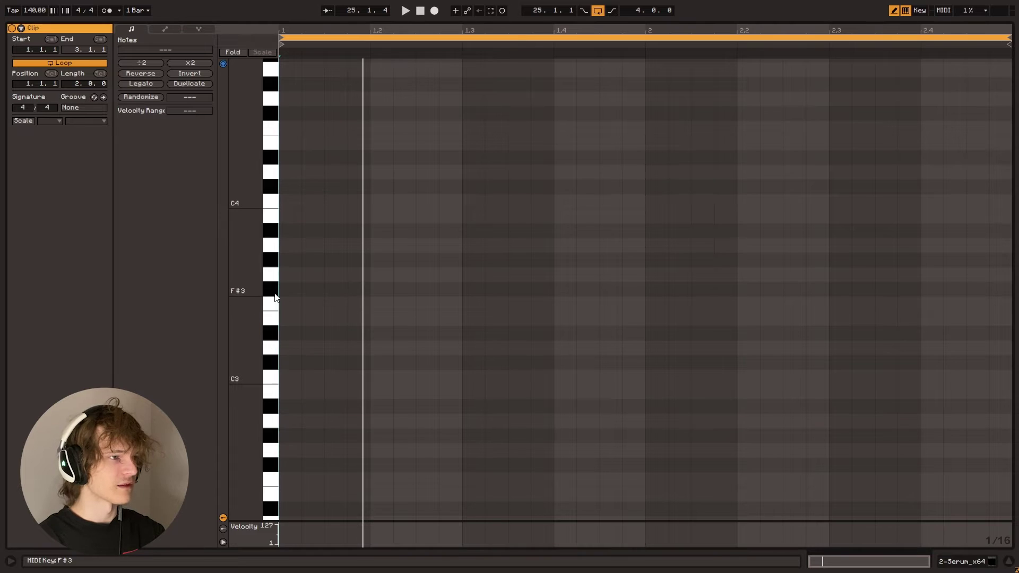
{"action": "scroll", "coordinate": [292, 305], "scroll_direction": "up", "scroll_amount": 6}
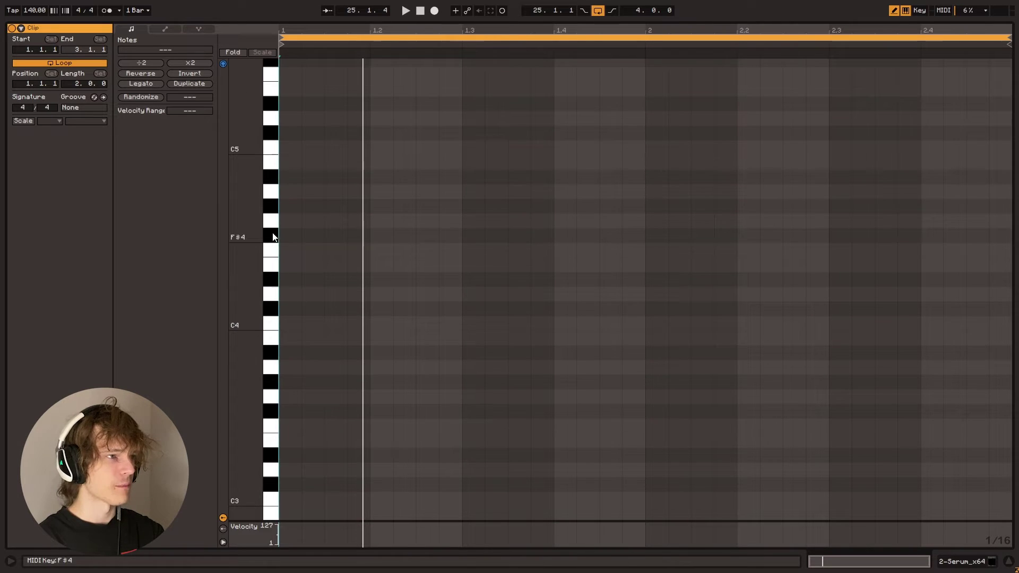
{"action": "left_click", "coordinate": [292, 305]}
{"action": "scroll", "coordinate": [308, 288], "scroll_direction": "up", "scroll_amount": 2}
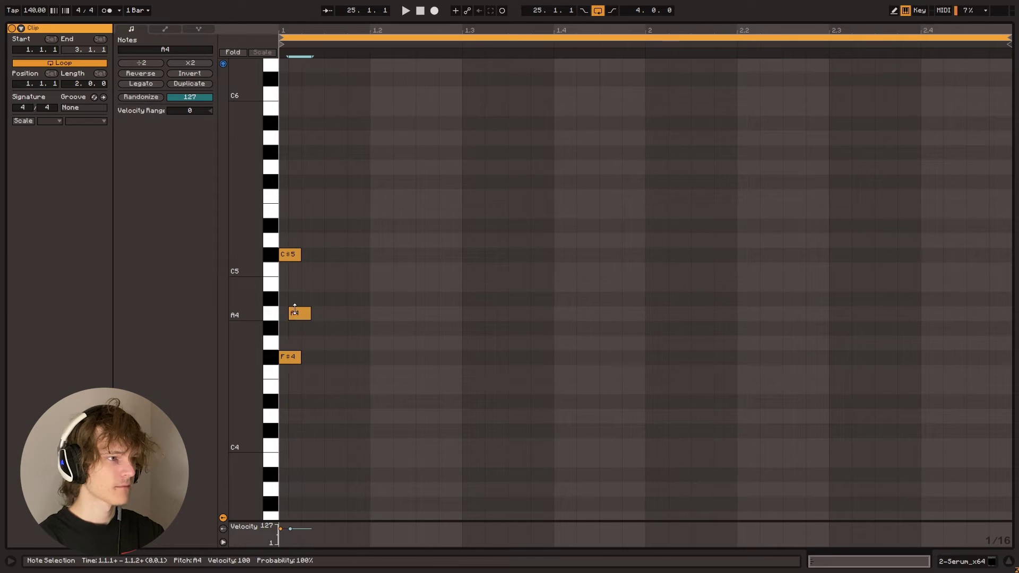
{"action": "left_click_drag", "start_coordinate": [292, 255], "coordinate": [323, 216]}
{"action": "left_click", "coordinate": [311, 231]}
{"action": "key", "text": "space"}
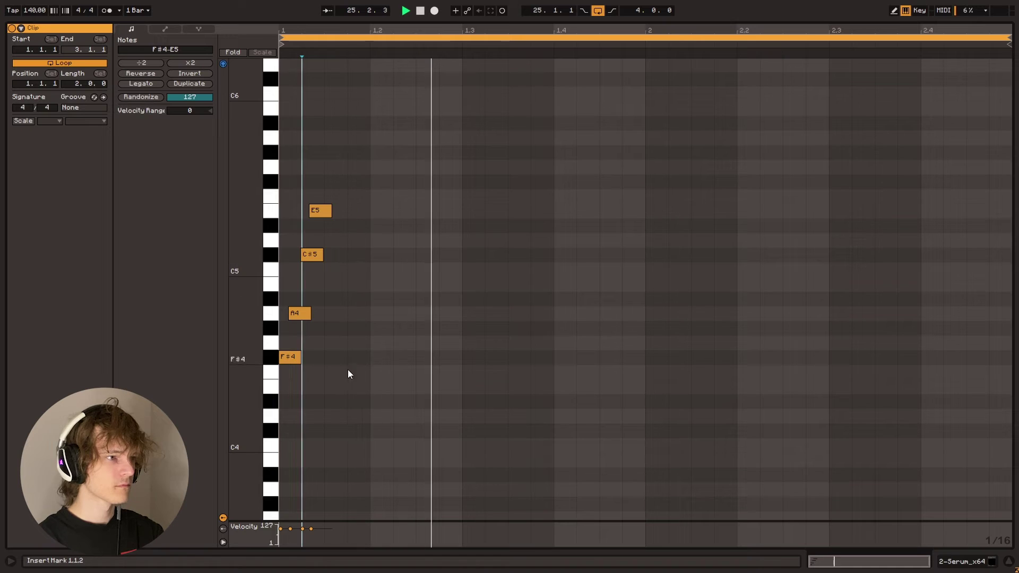
Lengthen all four chord notes to nearly two beats each and play the chord
{"action": "key", "text": "space"}
{"action": "key", "text": "ctrl+a"}
{"action": "left_click_drag", "start_coordinate": [301, 356], "coordinate": [436, 355]}
{"action": "key", "text": "space"}
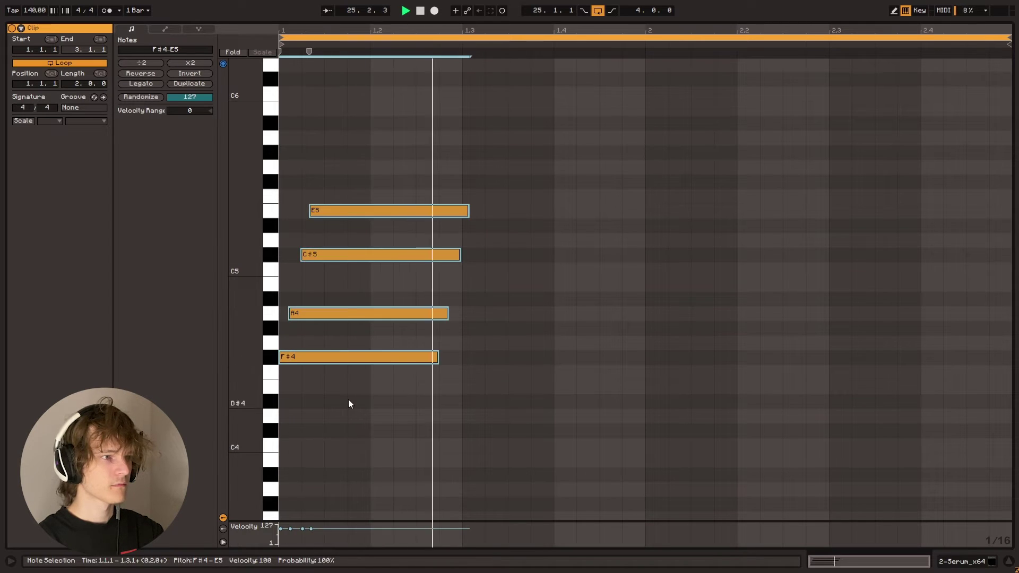
{"action": "left_click", "coordinate": [348, 403]}
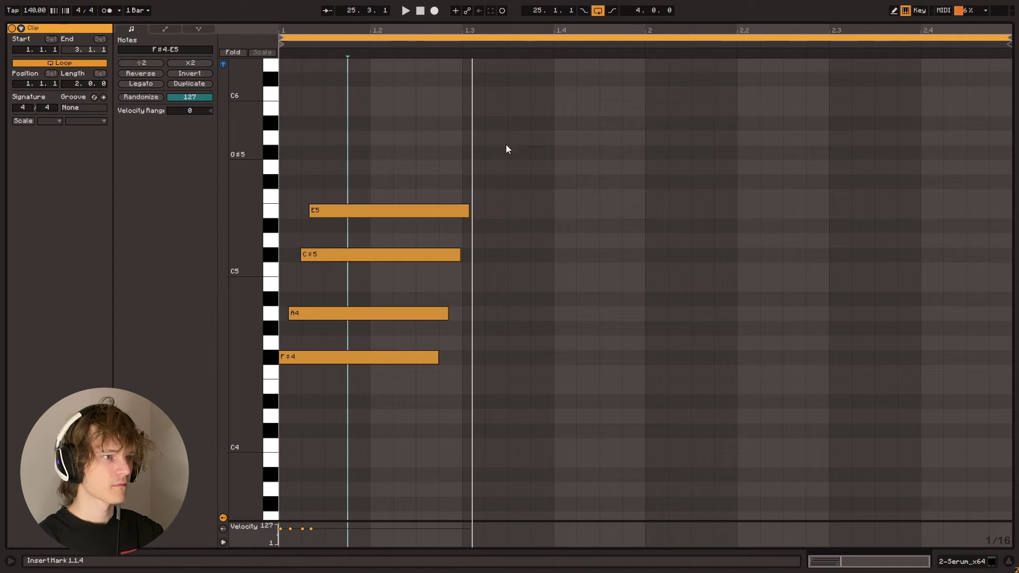
Set the clip's scale to F# Minor and restrict the piano roll to the notes of that scale
{"action": "left_click", "coordinate": [18, 121]}
{"action": "left_click", "coordinate": [71, 121]}
{"action": "left_click", "coordinate": [56, 121]}
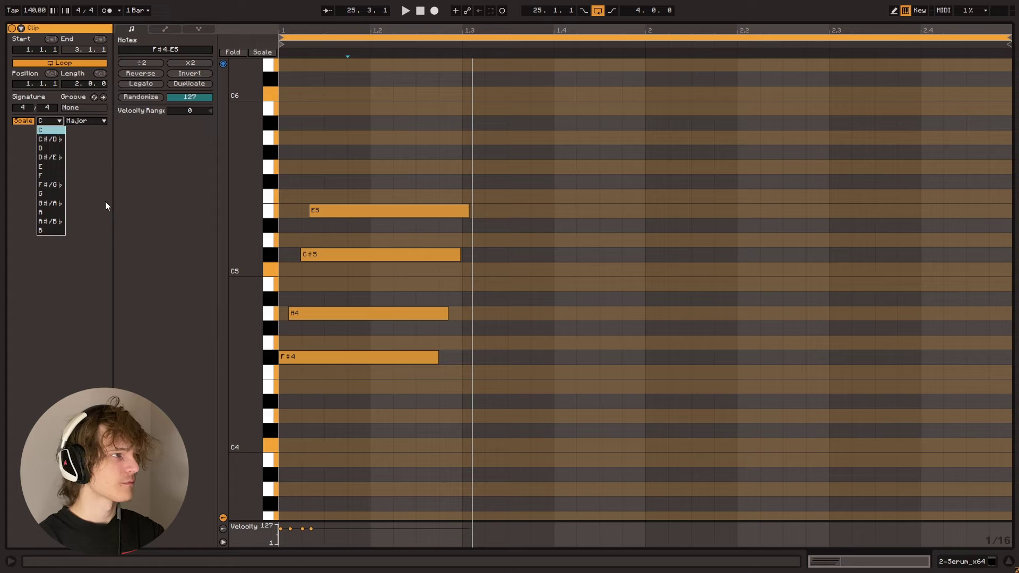
{"action": "left_click", "coordinate": [49, 185]}
{"action": "left_click", "coordinate": [78, 120]}
{"action": "left_click", "coordinate": [89, 139]}
{"action": "left_click", "coordinate": [416, 139]}
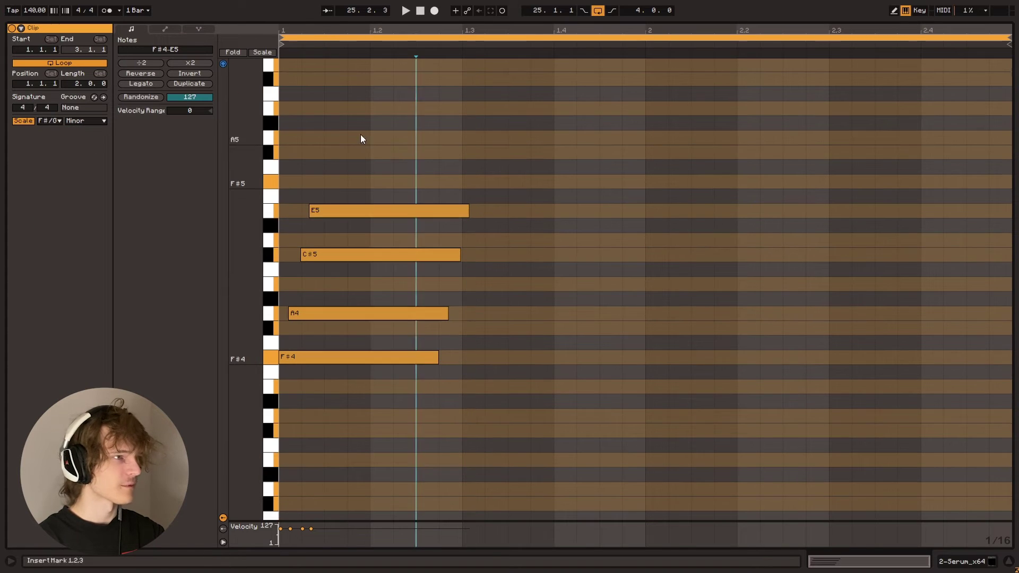
{"action": "left_click", "coordinate": [262, 52]}
{"action": "left_click_drag", "start_coordinate": [255, 159], "coordinate": [228, 159]}
Delete all the chord notes from the clip
{"action": "left_click", "coordinate": [441, 242]}
{"action": "key", "text": "ctrl+a"}
{"action": "key", "text": "Delete"}
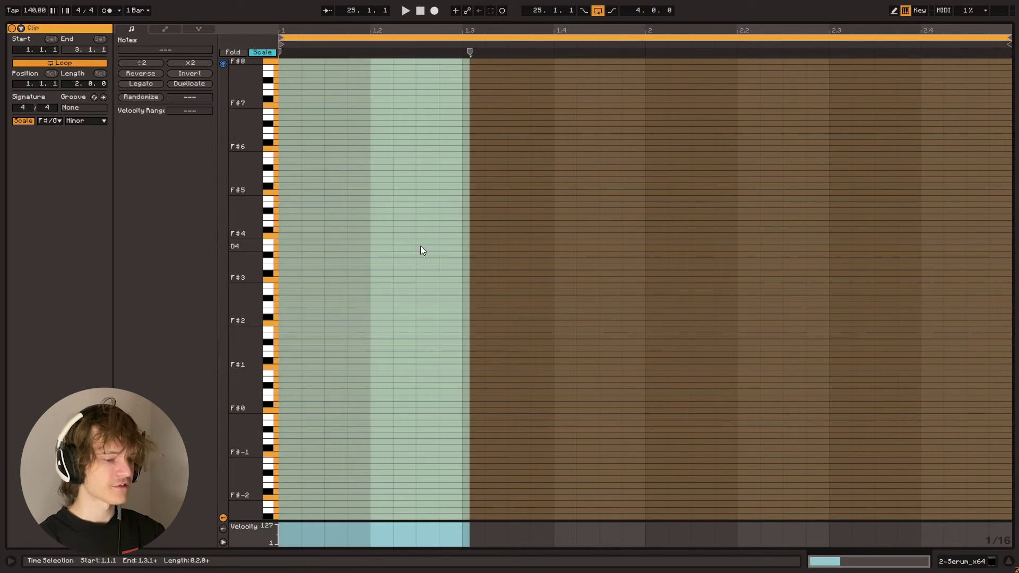
Draw a random scatter of sixteenth notes between about G#1 and B6 from 1.1 to 2.2, and play it back
{"action": "left_click_drag", "start_coordinate": [294, 202], "coordinate": [496, 330]}
{"action": "left_click_drag", "start_coordinate": [473, 173], "coordinate": [404, 361]}
{"action": "left_click_drag", "start_coordinate": [450, 155], "coordinate": [611, 280]}
{"action": "left_click_drag", "start_coordinate": [634, 168], "coordinate": [496, 273]}
{"action": "left_click_drag", "start_coordinate": [564, 130], "coordinate": [716, 262]}
{"action": "key", "text": "b"}
{"action": "left_click", "coordinate": [470, 123]}
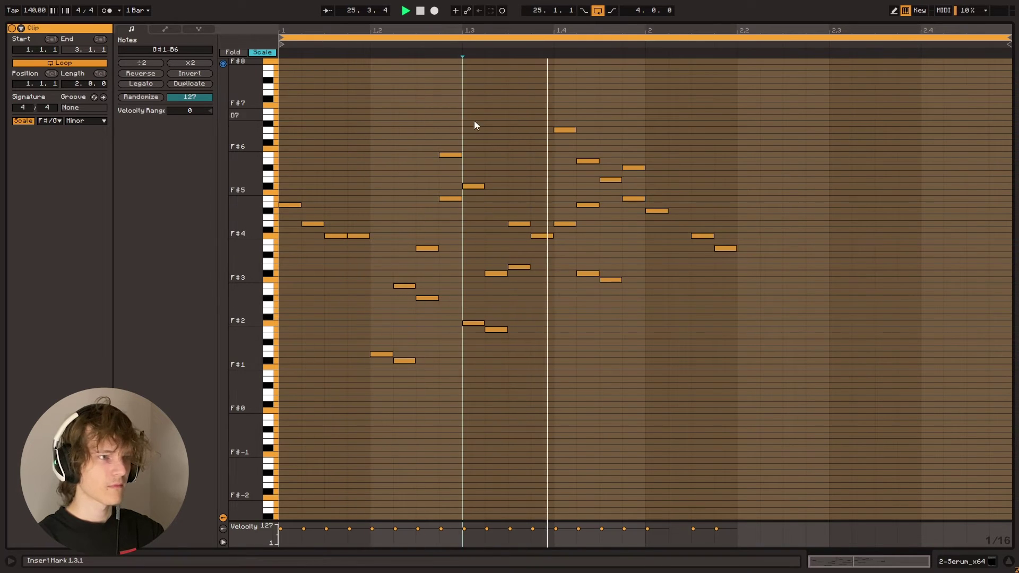
{"action": "left_click", "coordinate": [530, 107]}
{"action": "left_click", "coordinate": [561, 102]}
{"action": "left_click", "coordinate": [624, 96]}
{"action": "key", "text": "space"}
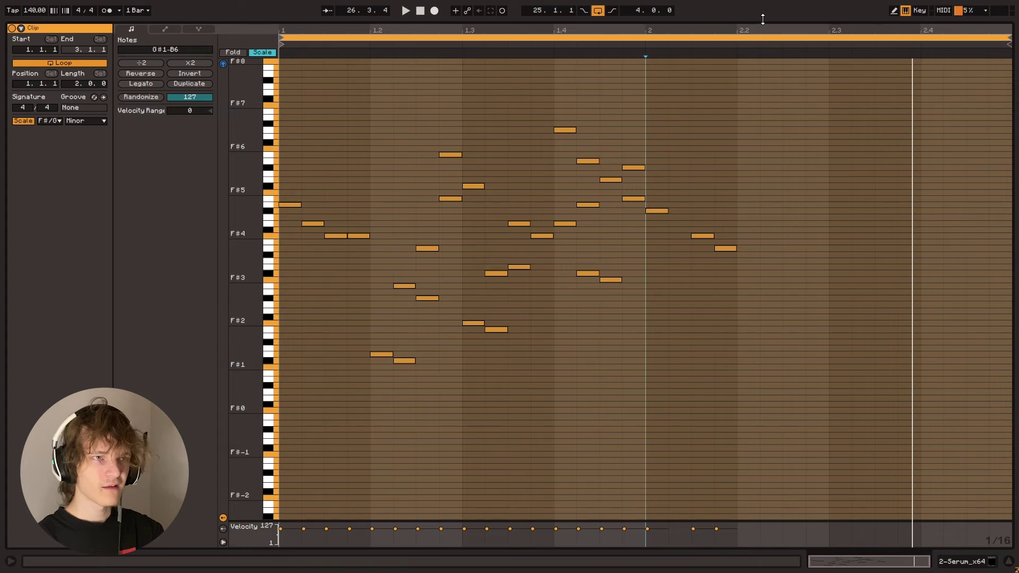
Lower the Serum track's volume to about -6 dB while the pattern plays in the arrangement
{"action": "double_click", "coordinate": [763, 22]}
{"action": "left_click", "coordinate": [868, 80]}
{"action": "key", "text": "space"}
{"action": "left_click_drag", "start_coordinate": [944, 86], "coordinate": [944, 101]}
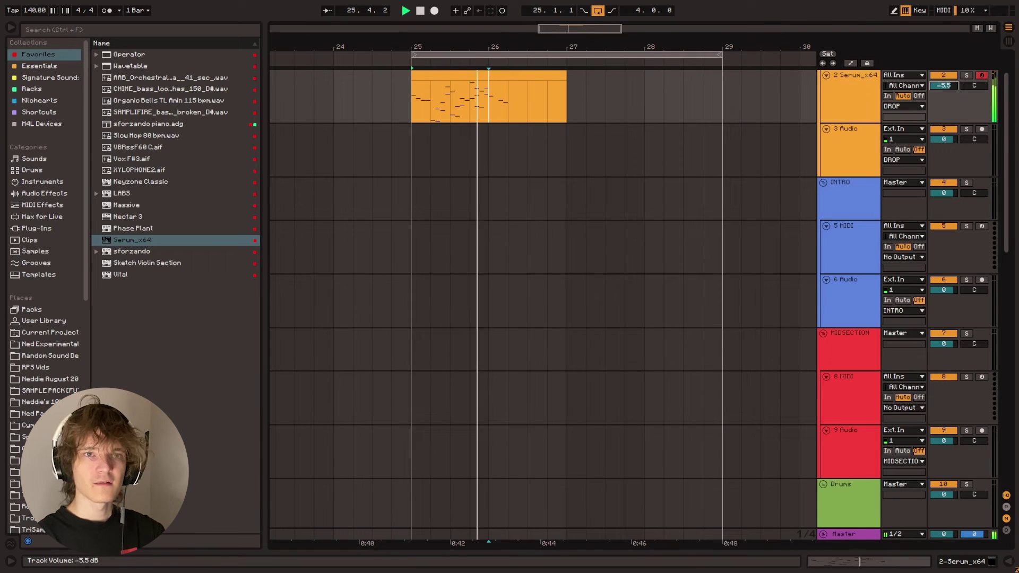
Reopen the clip and delete every D5 and D6 note from the pattern
{"action": "double_click", "coordinate": [478, 96]}
{"action": "key", "text": "Tab"}
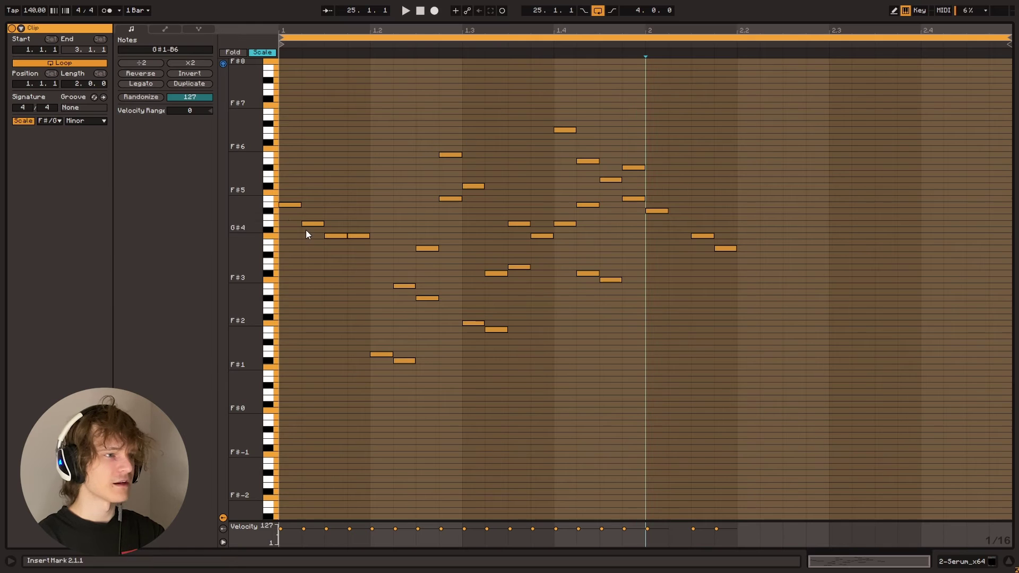
{"action": "left_click", "coordinate": [273, 237]}
{"action": "left_click", "coordinate": [273, 230]}
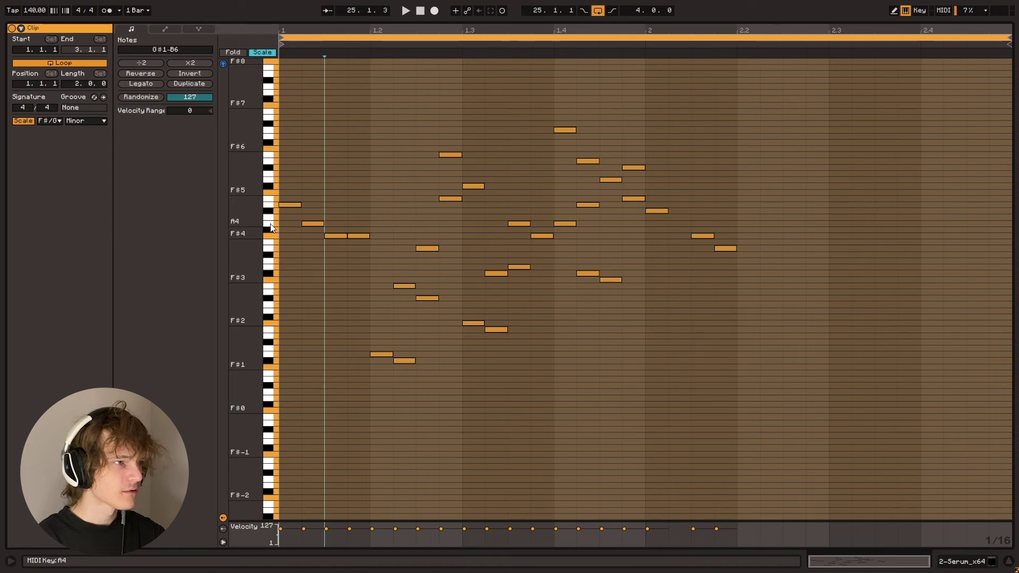
{"action": "left_click", "coordinate": [272, 223]}
{"action": "left_click", "coordinate": [272, 215]}
{"action": "left_click", "coordinate": [272, 206]}
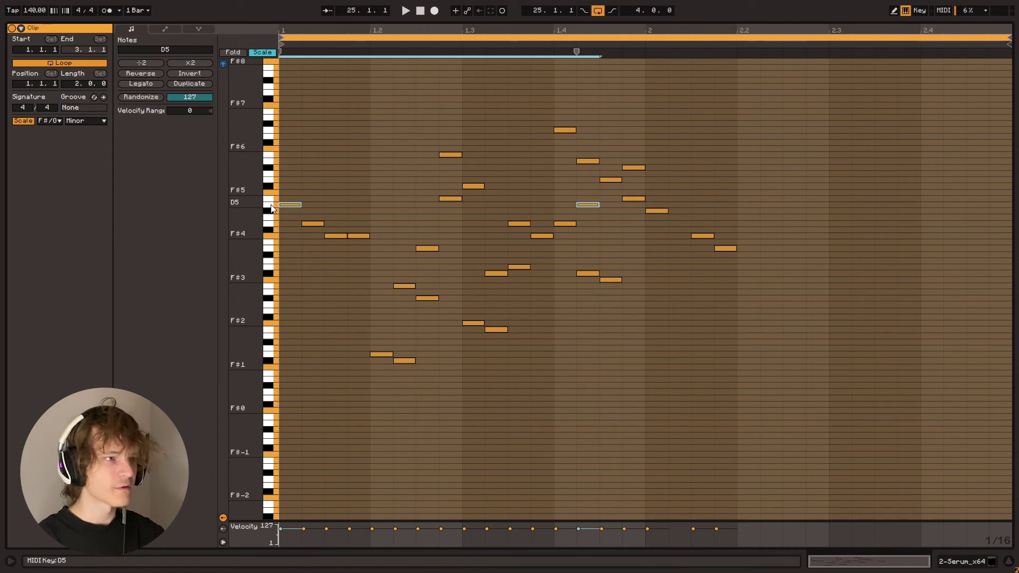
{"action": "key", "text": "Delete"}
{"action": "left_click", "coordinate": [272, 162]}
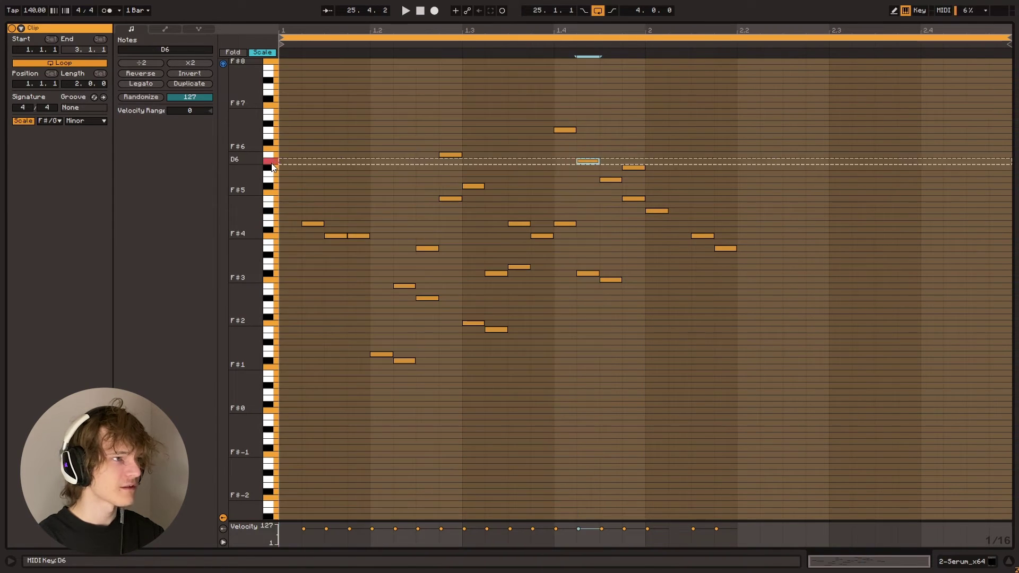
{"action": "key", "text": "Delete"}
Check the remaining pitches, delete every D4 note, and play the pattern back
{"action": "left_click", "coordinate": [273, 129]}
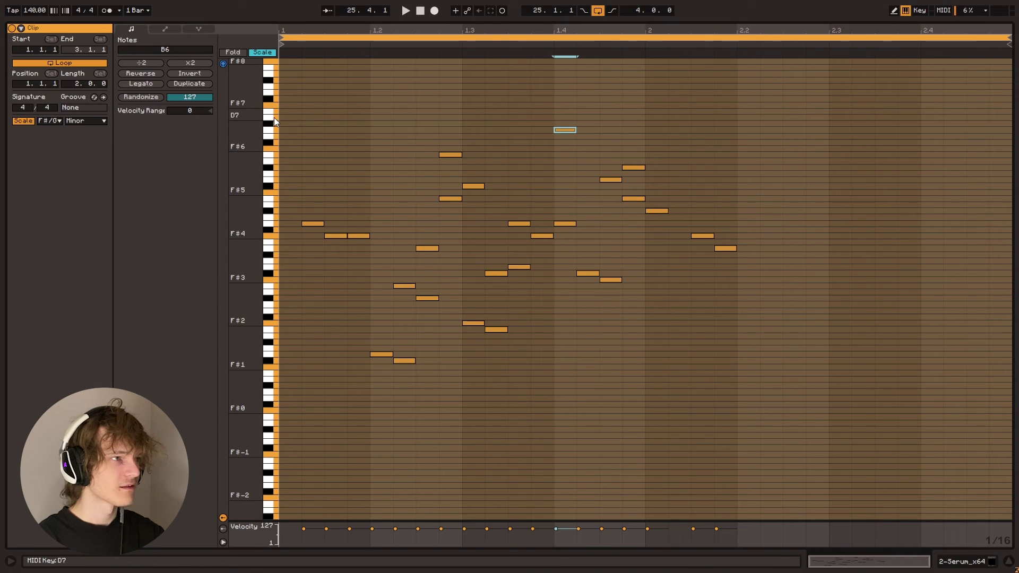
{"action": "left_click", "coordinate": [273, 364]}
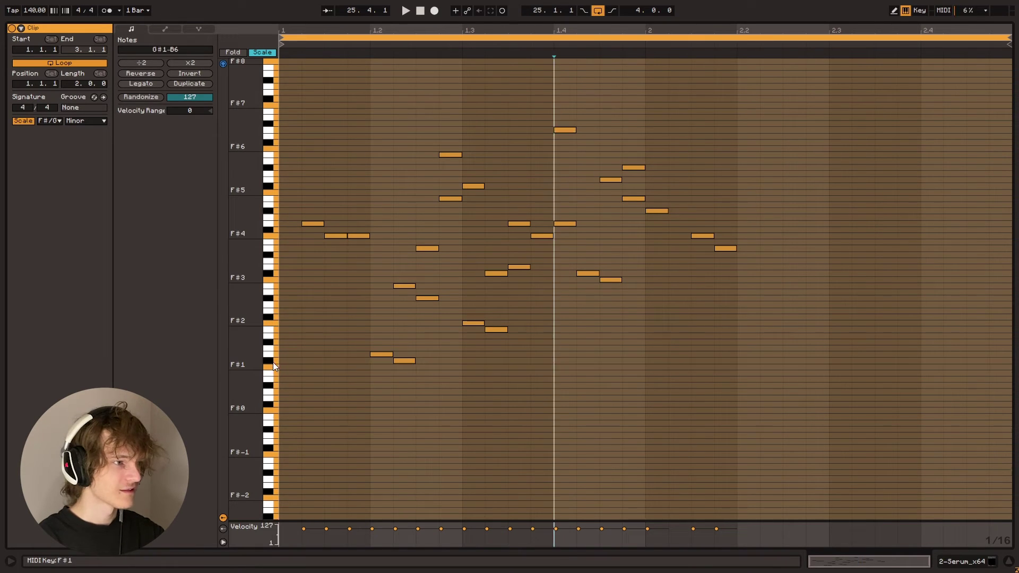
{"action": "left_click", "coordinate": [275, 355]}
{"action": "left_click", "coordinate": [273, 348]}
{"action": "left_click", "coordinate": [272, 342]}
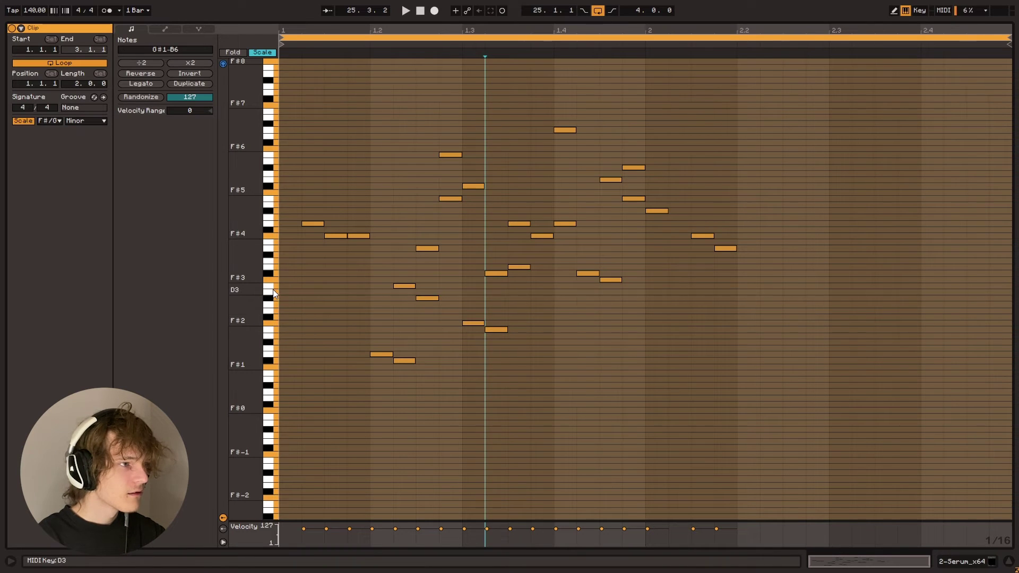
{"action": "left_click", "coordinate": [272, 249]}
{"action": "key", "text": "Delete"}
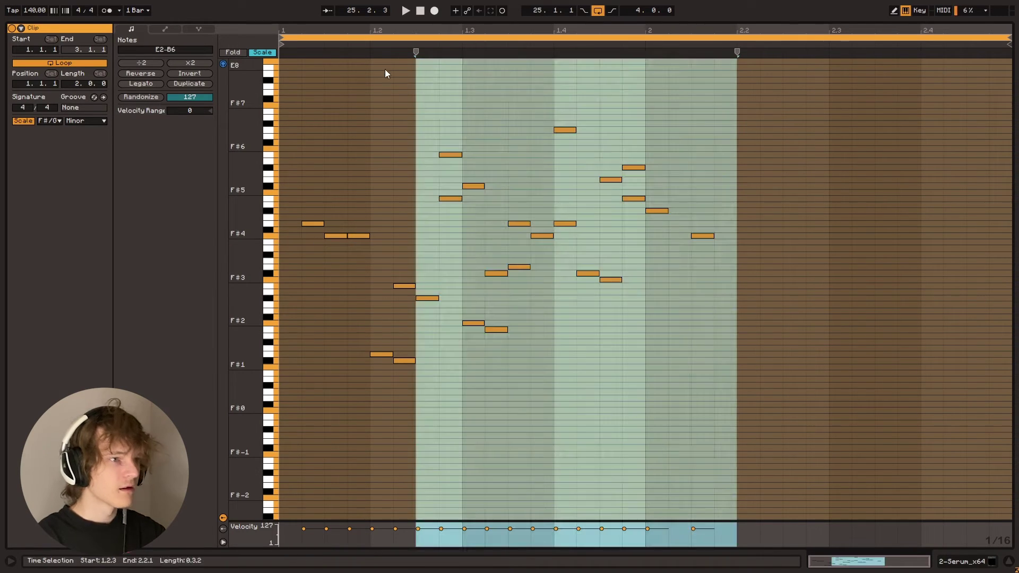
{"action": "key", "text": "space"}
{"action": "left_click", "coordinate": [449, 127]}
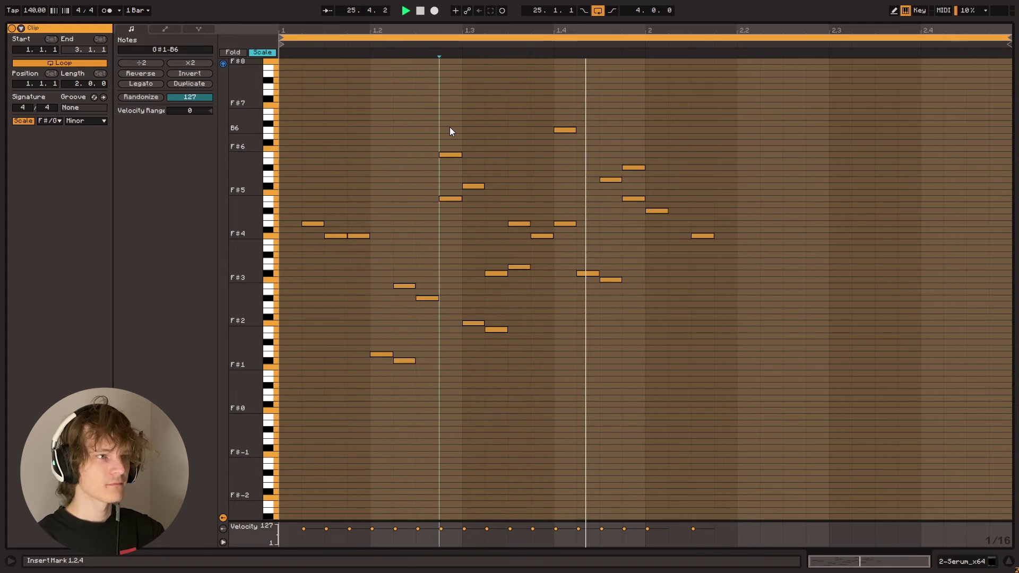
{"action": "key", "text": "space"}
Raise the lower notes at beat 1.2 by an octave, its lowest pair by two, and the low pair at 1.3 to E3 and F#3
{"action": "left_click", "coordinate": [363, 272]}
{"action": "left_click_drag", "start_coordinate": [370, 258], "coordinate": [447, 424]}
{"action": "key", "text": "shift+Up"}
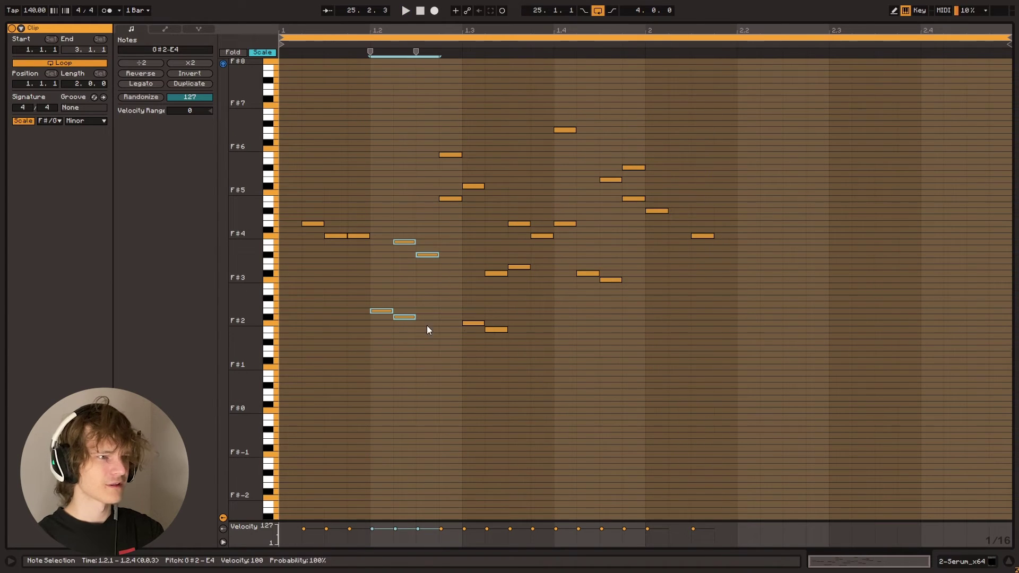
{"action": "left_click_drag", "start_coordinate": [370, 293], "coordinate": [441, 338]}
{"action": "key", "text": "shift+Up"}
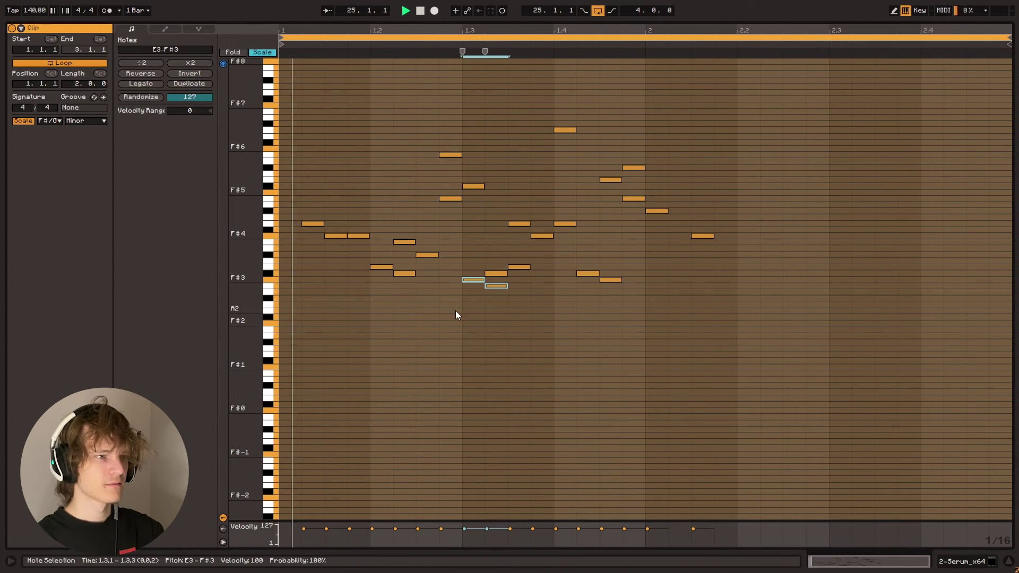
{"action": "left_click", "coordinate": [455, 316]}
{"action": "left_click", "coordinate": [575, 317]}
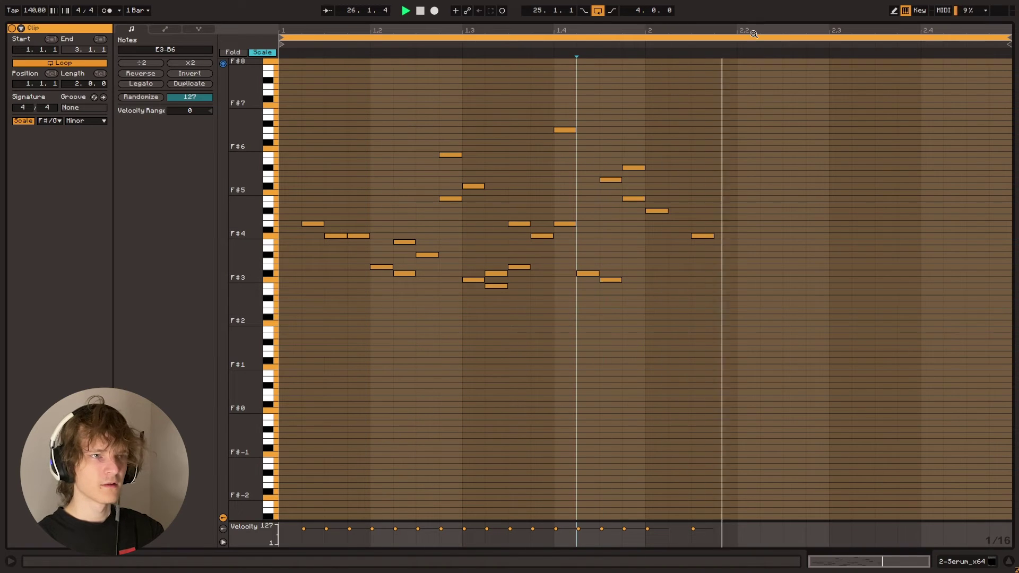
Lower the high B6 note at beat 1.4 by two octaves and listen to the pattern
{"action": "left_click", "coordinate": [565, 130]}
{"action": "key", "text": "shift+Down"}
{"action": "key", "text": "shift+Down"}
{"action": "left_click", "coordinate": [440, 122]}
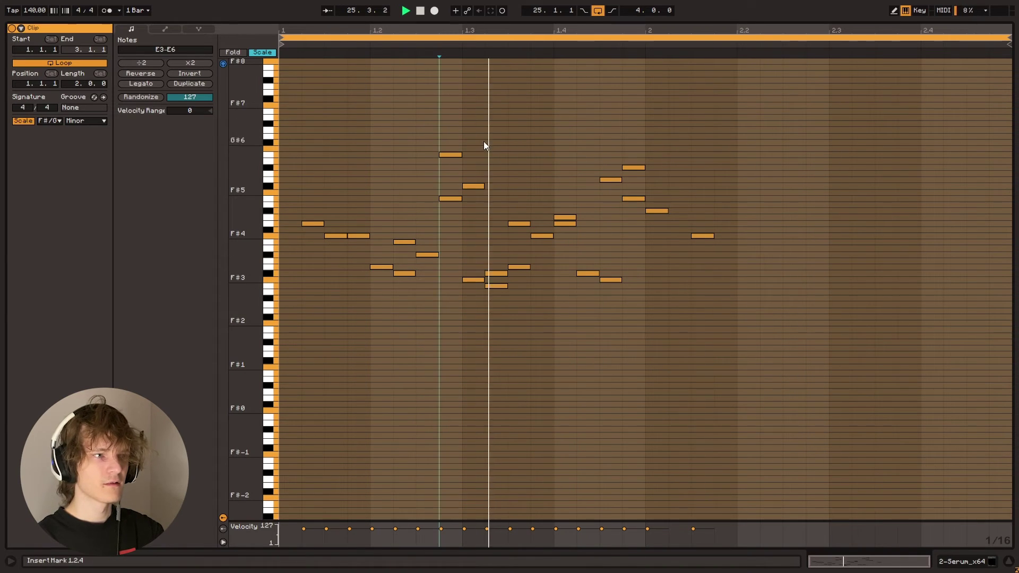
{"action": "left_click", "coordinate": [559, 136]}
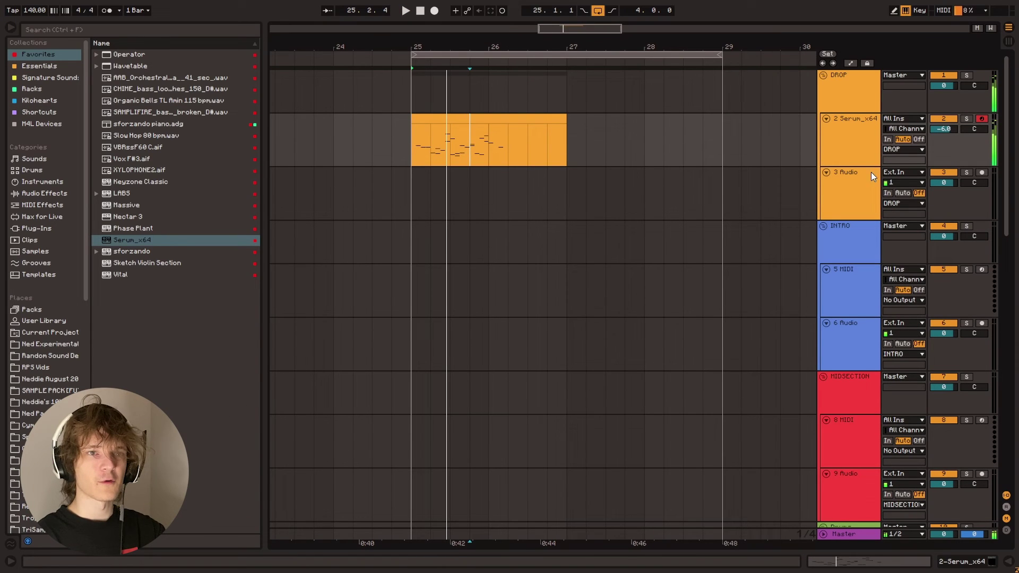
Set the 3 Audio track's input to Resampling and arm the track for recording
{"action": "left_click", "coordinate": [903, 172]}
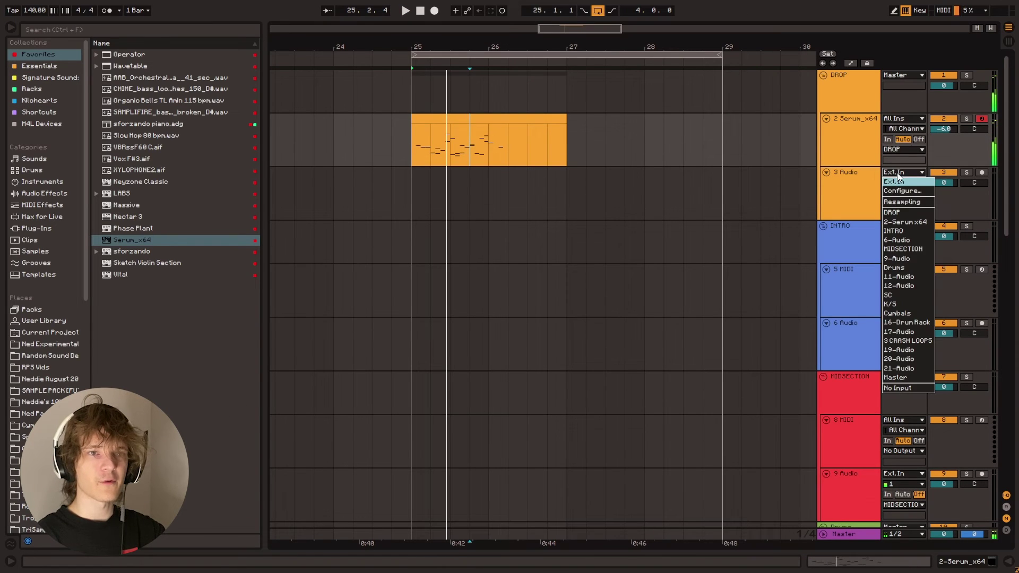
{"action": "left_click", "coordinate": [899, 201]}
{"action": "left_click", "coordinate": [982, 172]}
{"action": "left_click", "coordinate": [424, 192]}
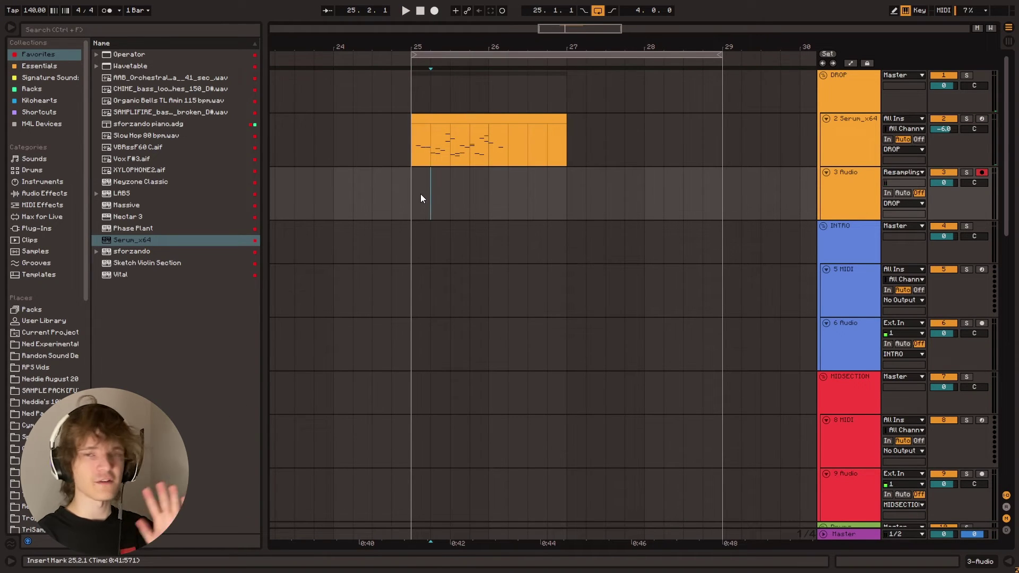
Open the Serum track's MIDI clip, switch off its F# Minor scale highlighting, and view the full note range of the pattern
{"action": "left_click", "coordinate": [420, 199]}
{"action": "double_click", "coordinate": [483, 115]}
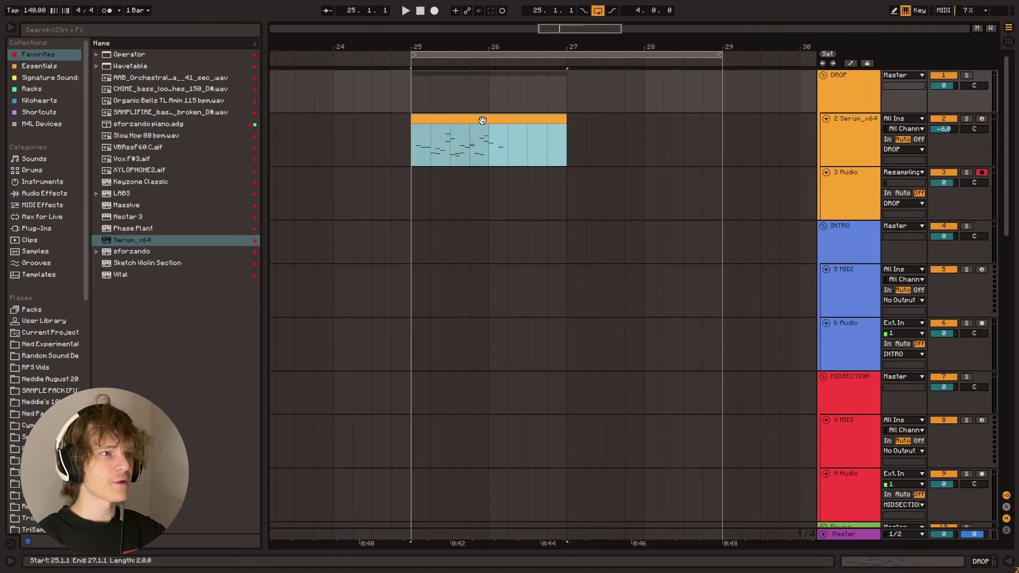
{"action": "left_click", "coordinate": [258, 53]}
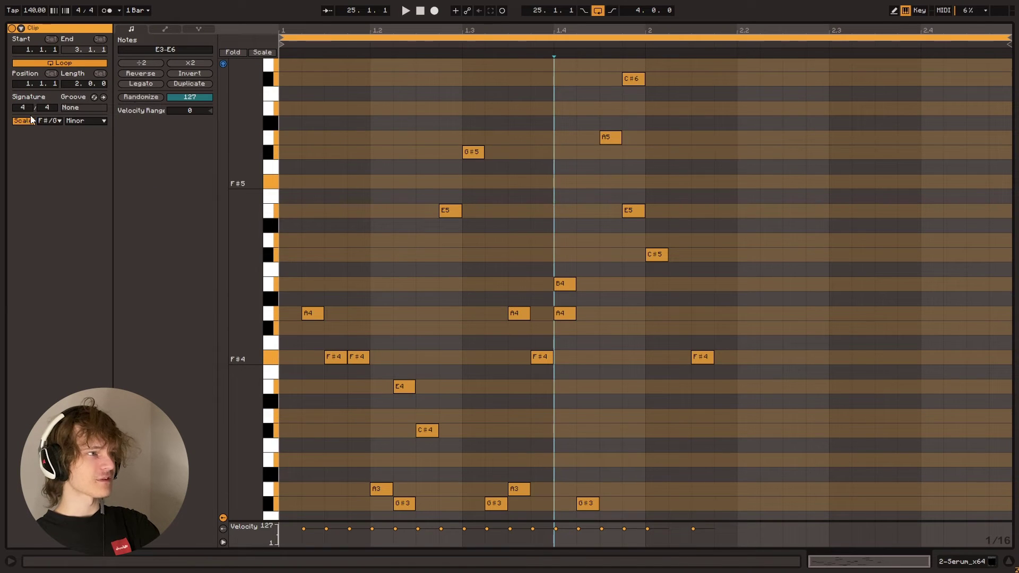
{"action": "left_click_drag", "start_coordinate": [225, 162], "coordinate": [189, 161]}
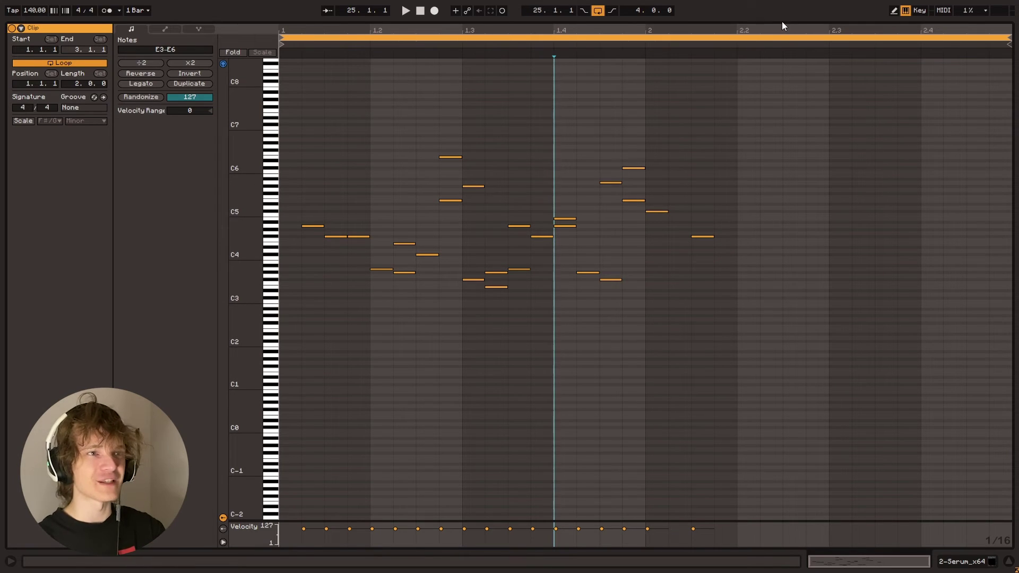
{"action": "left_click_drag", "start_coordinate": [780, 19], "coordinate": [493, 351]}
{"action": "scroll", "coordinate": [494, 351], "scroll_direction": "up", "scroll_amount": 2}
Record the Serum pattern from bar 25 onto the 3 Audio track and solo that track
{"action": "left_click", "coordinate": [431, 193]}
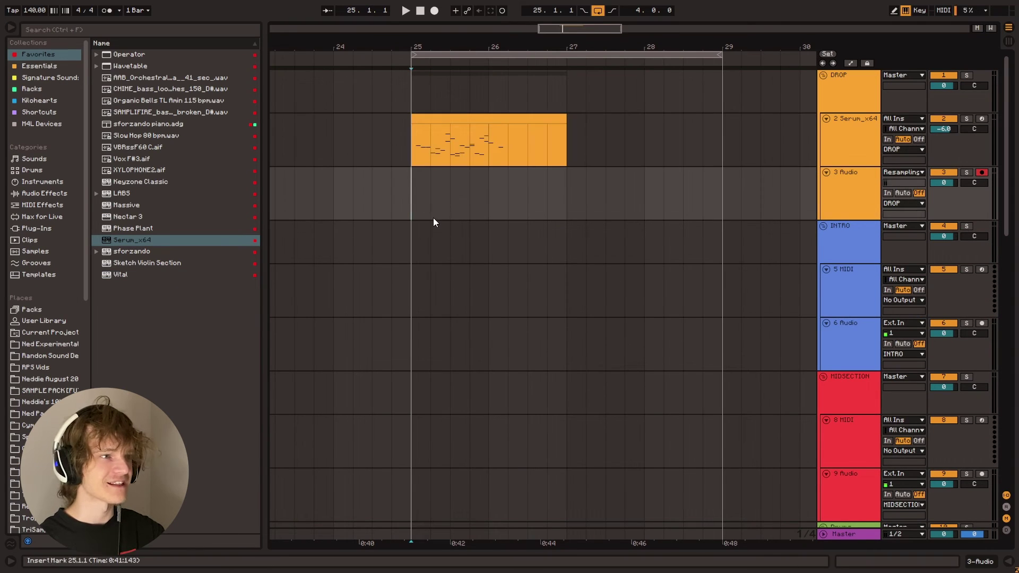
{"action": "left_click", "coordinate": [435, 11]}
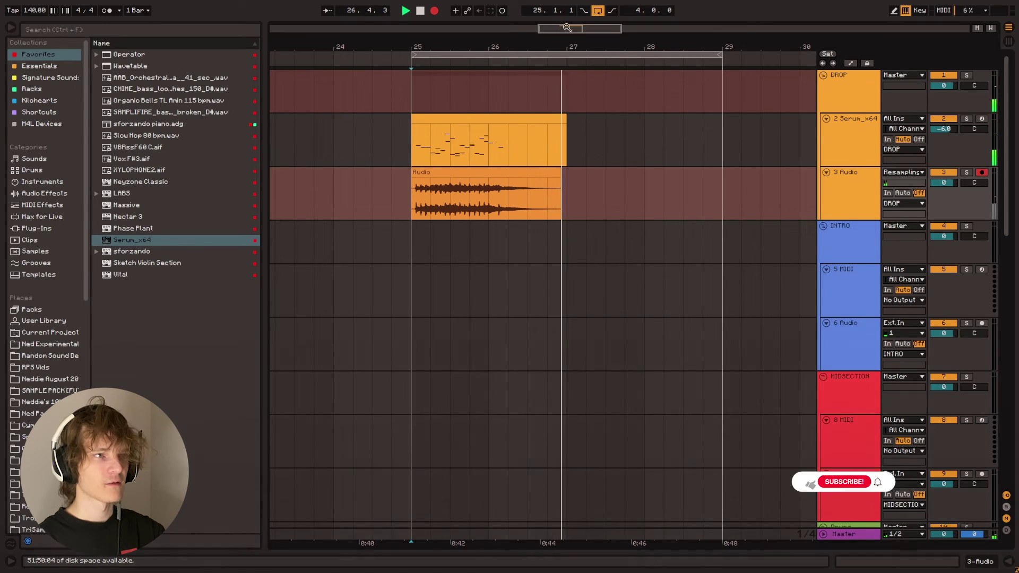
{"action": "key", "text": "space"}
{"action": "scroll", "coordinate": [456, 159], "scroll_direction": "up", "scroll_amount": 3}
{"action": "left_click", "coordinate": [965, 172]}
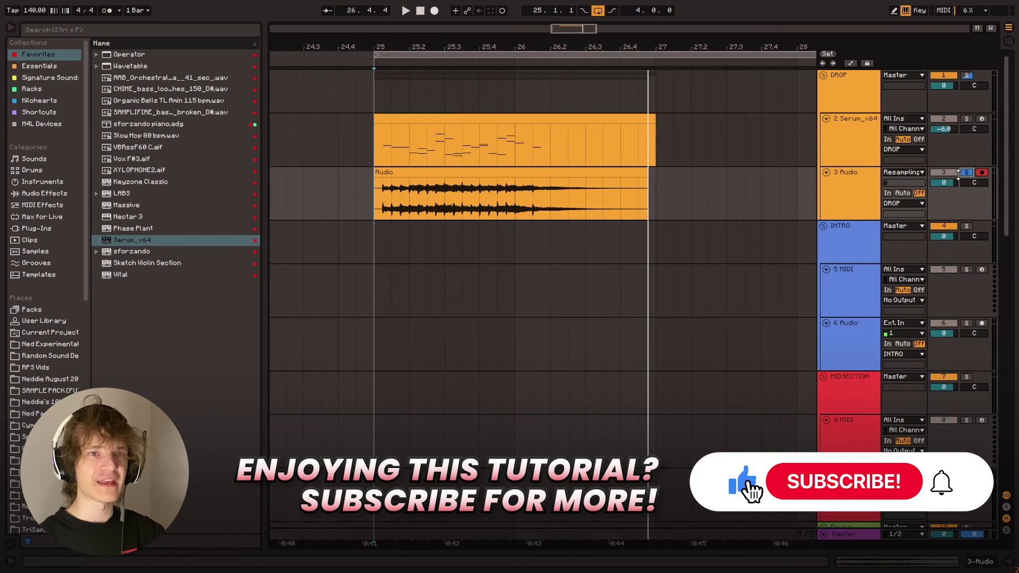
Listen to the resampled recording from its start and split it at 25.2.4
{"action": "left_click", "coordinate": [378, 208]}
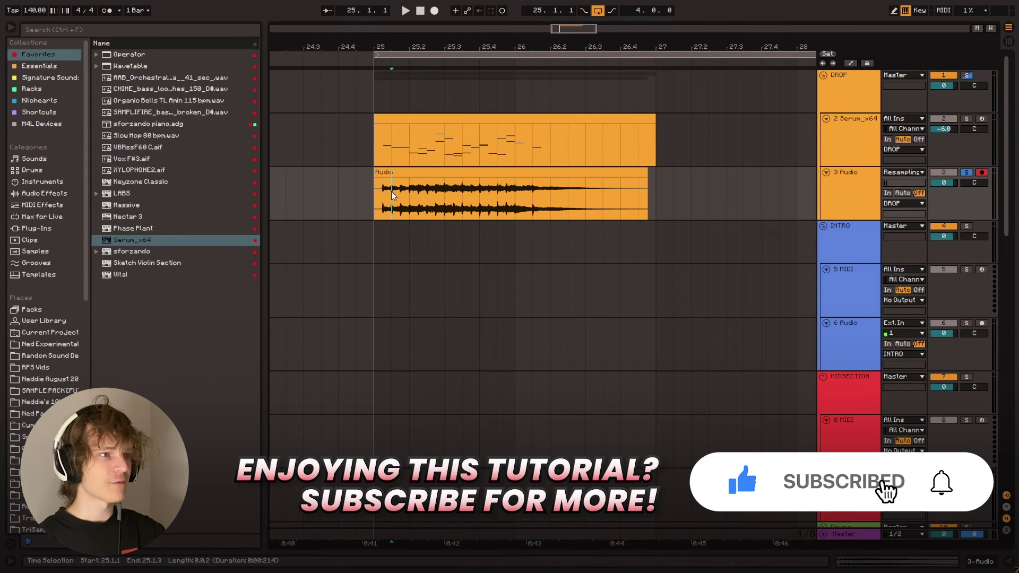
{"action": "key", "text": "plus"}
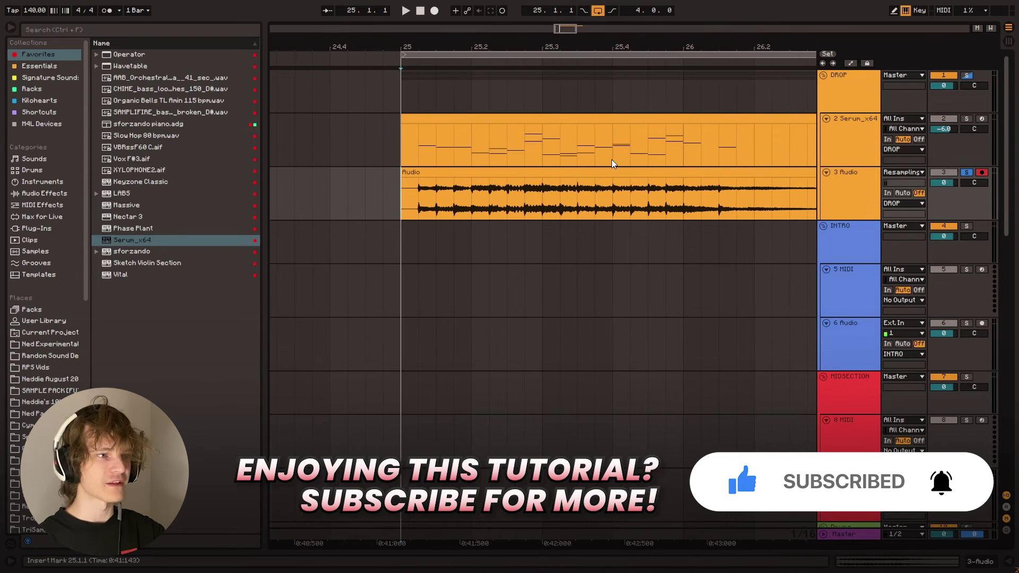
{"action": "left_click", "coordinate": [440, 202]}
{"action": "key", "text": "space"}
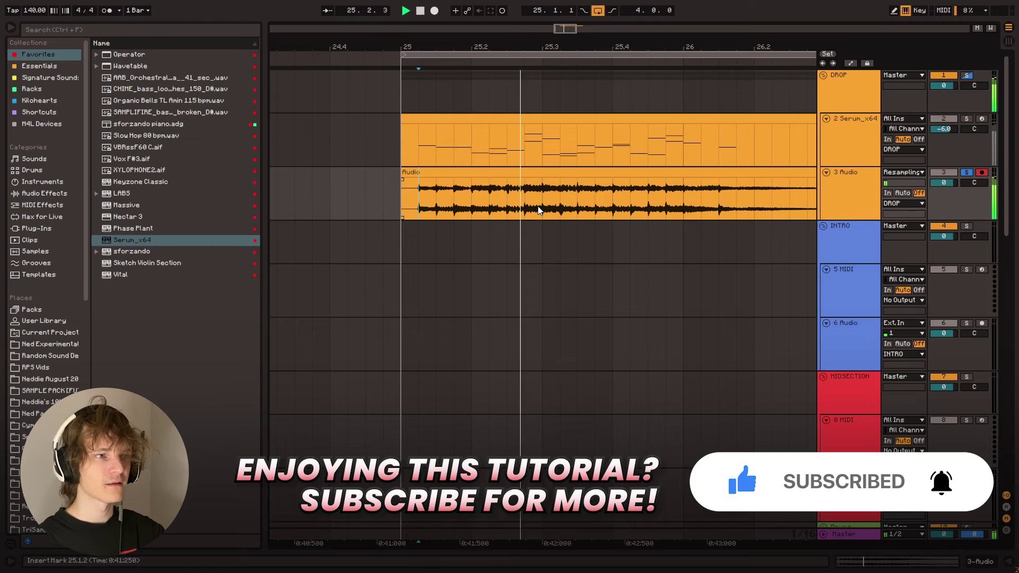
{"action": "left_click", "coordinate": [524, 191]}
{"action": "key", "text": "space"}
{"action": "key", "text": "space"}
{"action": "key", "text": "ctrl+e"}
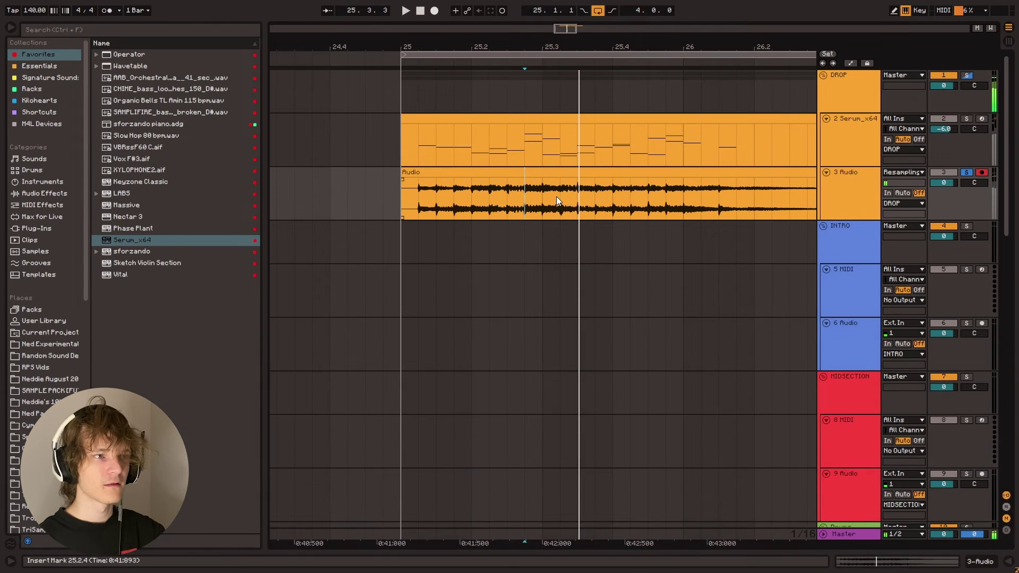
Split the recording again at 25.3.2, delete the part before the isolated slice, and move the slice to the start of bar 25
{"action": "left_click", "coordinate": [559, 197]}
{"action": "key", "text": "ctrl+e"}
{"action": "left_click", "coordinate": [485, 170]}
{"action": "key", "text": "Delete"}
{"action": "left_click_drag", "start_coordinate": [552, 173], "coordinate": [432, 177]}
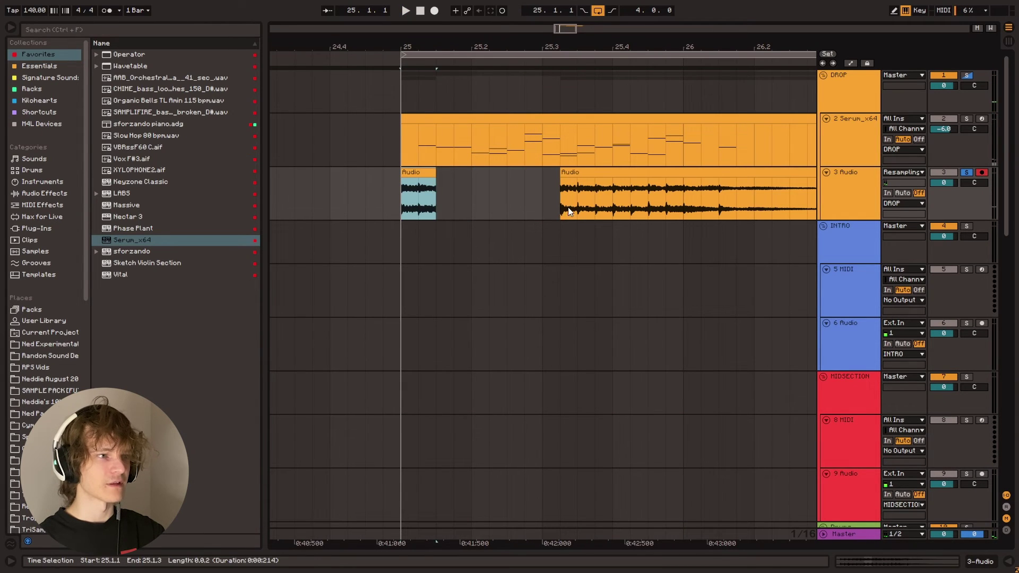
Duplicate the slice three times in a row and delete the leftover recording after it
{"action": "key", "text": "ctrl+d"}
{"action": "key", "text": "ctrl+d"}
{"action": "key", "text": "ctrl+d"}
{"action": "left_click", "coordinate": [600, 171]}
{"action": "key", "text": "Delete"}
Play the repeated slices and duplicate the group of four to fill the track up to bar 26
{"action": "left_click", "coordinate": [402, 198]}
{"action": "key", "text": "space"}
{"action": "left_click", "coordinate": [539, 196], "text": "shift"}
{"action": "key", "text": "ctrl+d"}
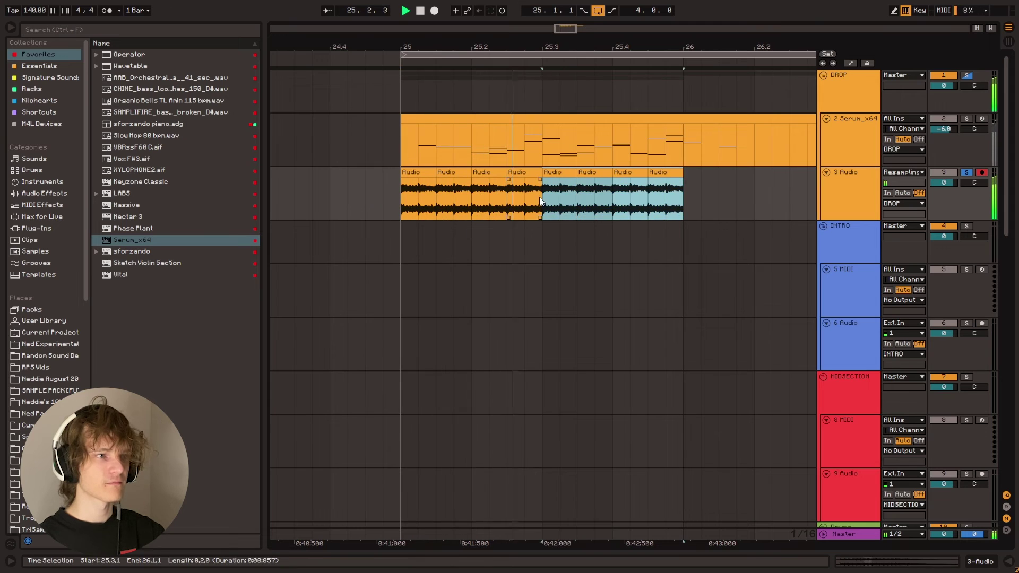
{"action": "key", "text": "space"}
Slip the audio inside the last two slices, from 25.4.1, to a later part of the recording and duplicate the pair three times
{"action": "left_click", "coordinate": [629, 172]}
{"action": "left_click", "coordinate": [629, 172]}
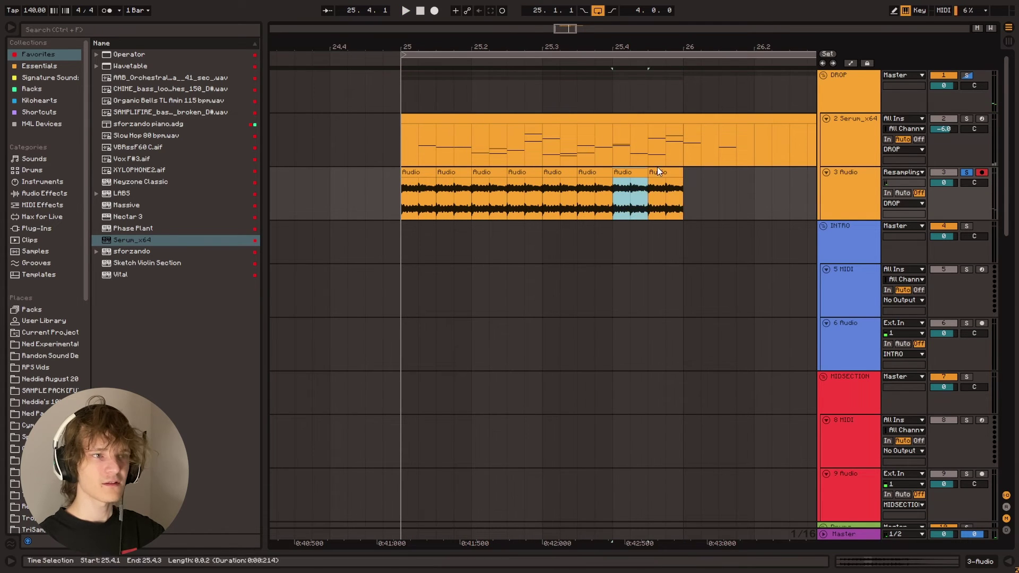
{"action": "left_click", "coordinate": [657, 171], "text": "shift"}
{"action": "key", "text": "space"}
{"action": "left_click_drag", "start_coordinate": [644, 199], "coordinate": [567, 199]}
{"action": "key", "text": "space"}
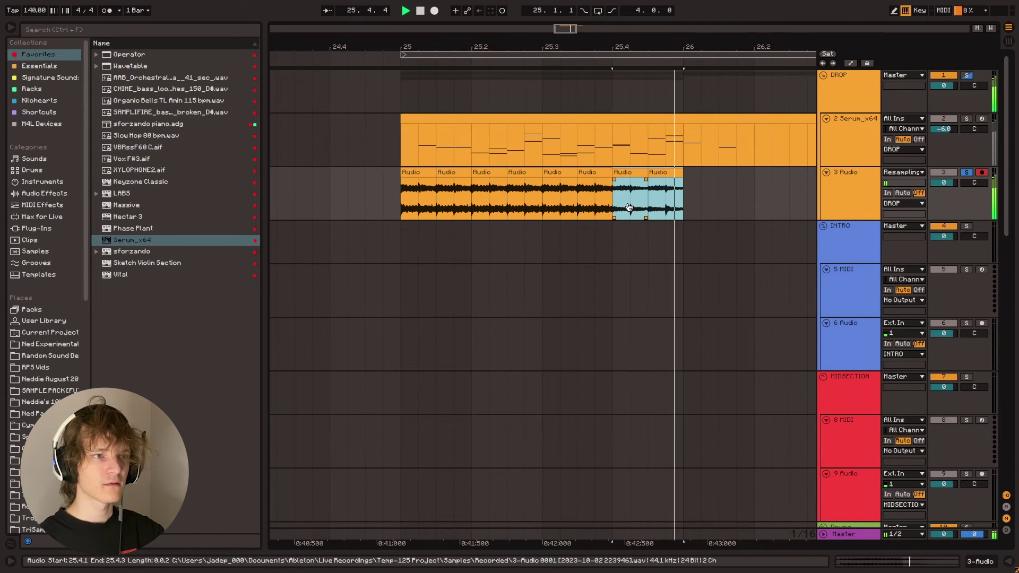
{"action": "key", "text": "ctrl+d"}
{"action": "key", "text": "ctrl+d"}
{"action": "key", "text": "ctrl+d"}
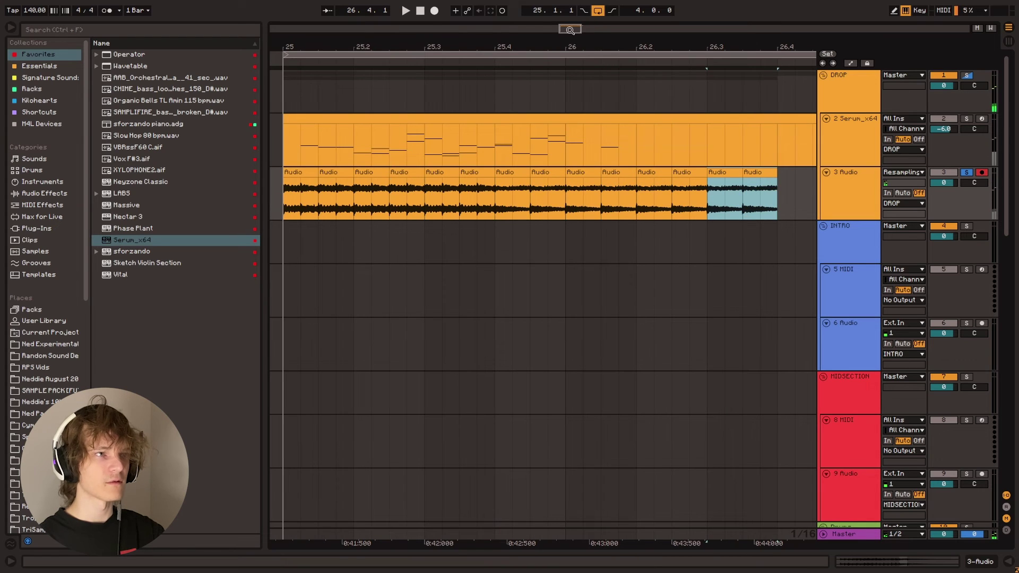
Listen to the sliced sequence and slip the audio inside the slice at 26.2.3 to a different part of the recording
{"action": "mouse_move", "coordinate": [571, 30]}
{"action": "left_mouse_down"}
{"action": "mouse_move", "coordinate": [570, 21]}
{"action": "mouse_move", "coordinate": [572, 42]}
{"action": "left_mouse_up"}
{"action": "left_click", "coordinate": [353, 191]}
{"action": "key", "text": "space"}
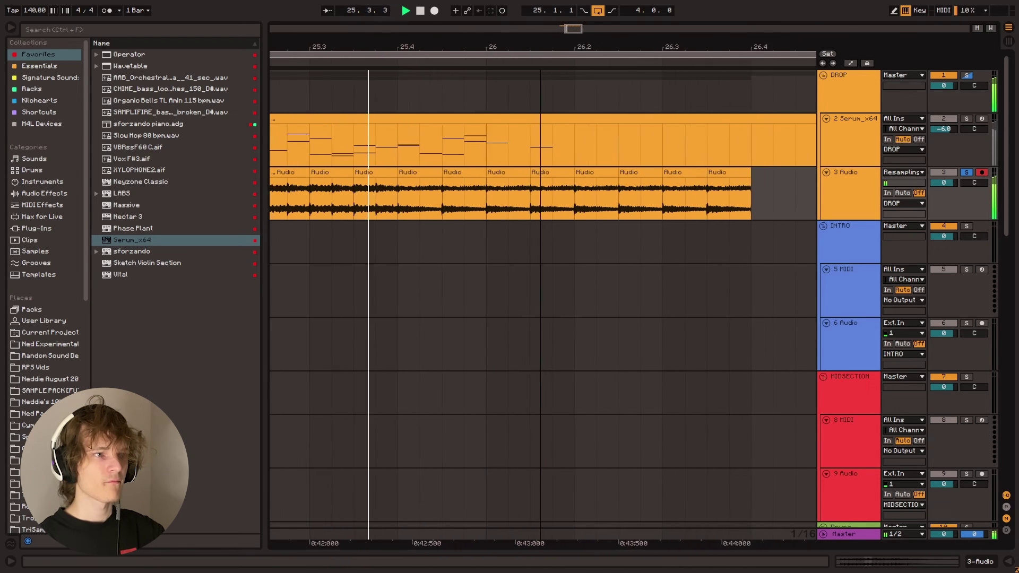
{"action": "left_click_drag", "start_coordinate": [583, 194], "coordinate": [624, 193]}
{"action": "key", "text": "space"}
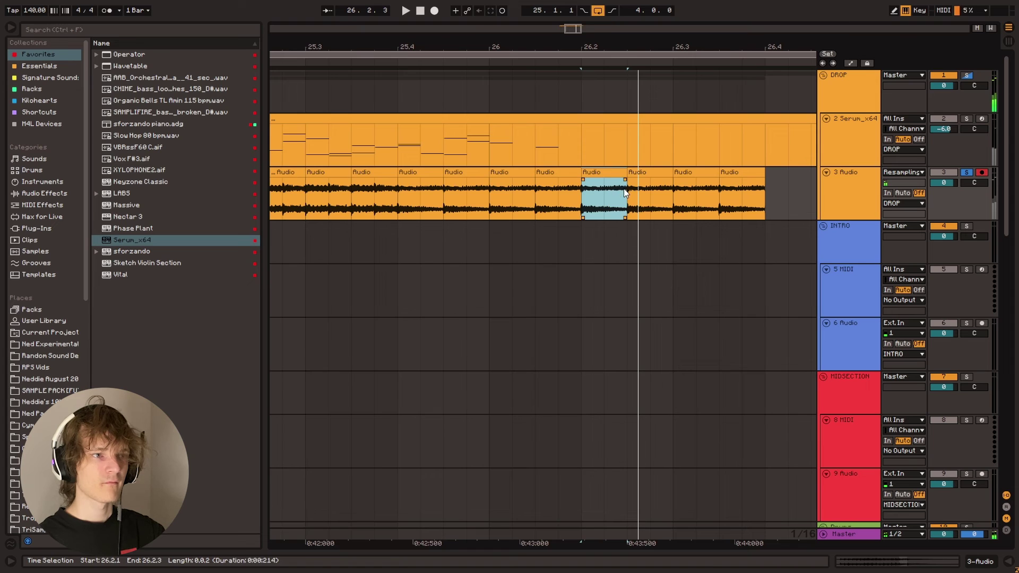
{"action": "key", "text": "ctrl+d"}
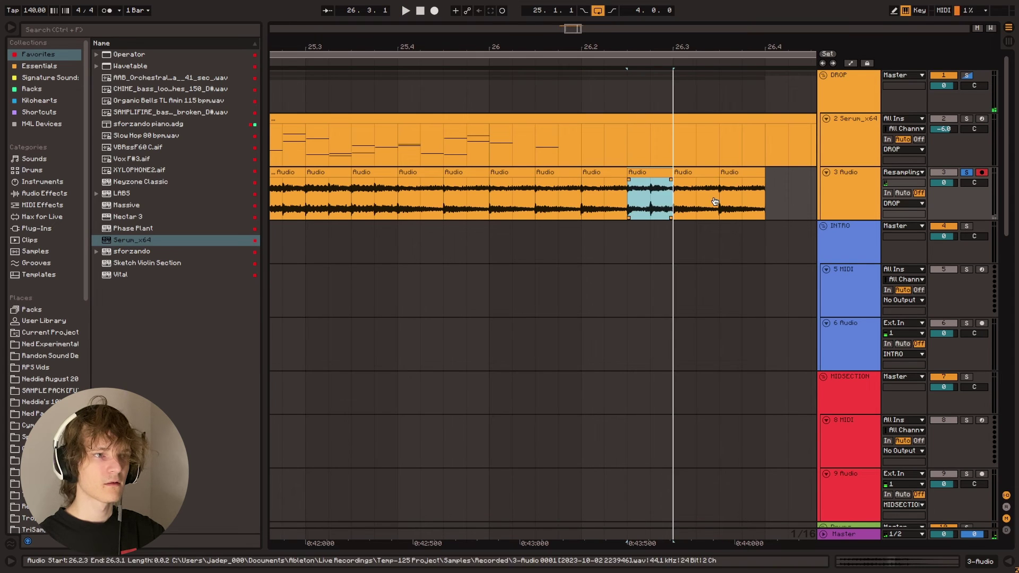
{"action": "key", "text": "ctrl+space"}
{"action": "left_click_drag", "start_coordinate": [648, 208], "coordinate": [654, 208]}
{"action": "key", "text": "ctrl+space"}
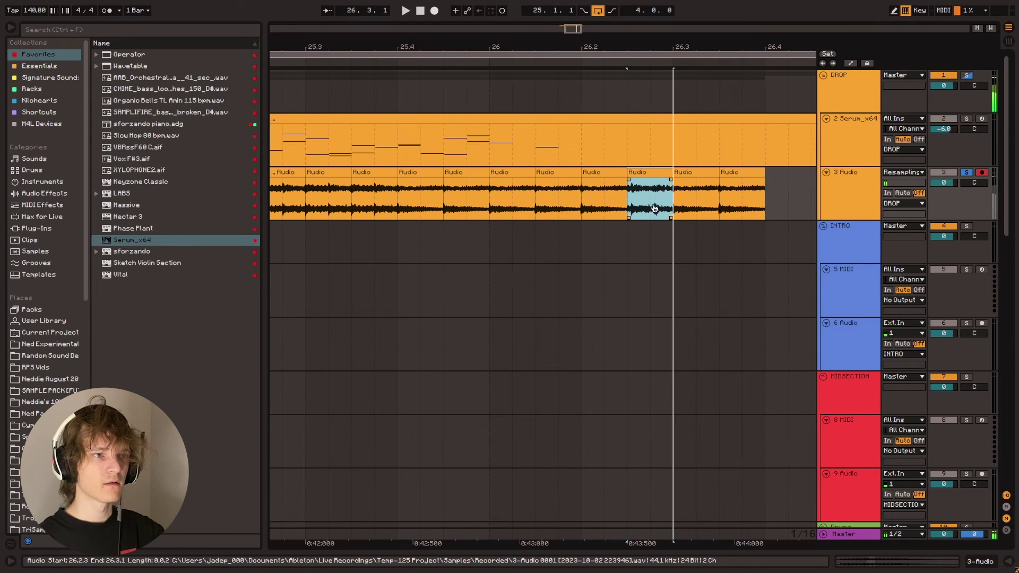
{"action": "key", "text": "ctrl+space"}
Play the sequence from bar 26 and duplicate the slipped slice once over the slice at 26.3.1
{"action": "left_click", "coordinate": [498, 199]}
{"action": "key", "text": "space"}
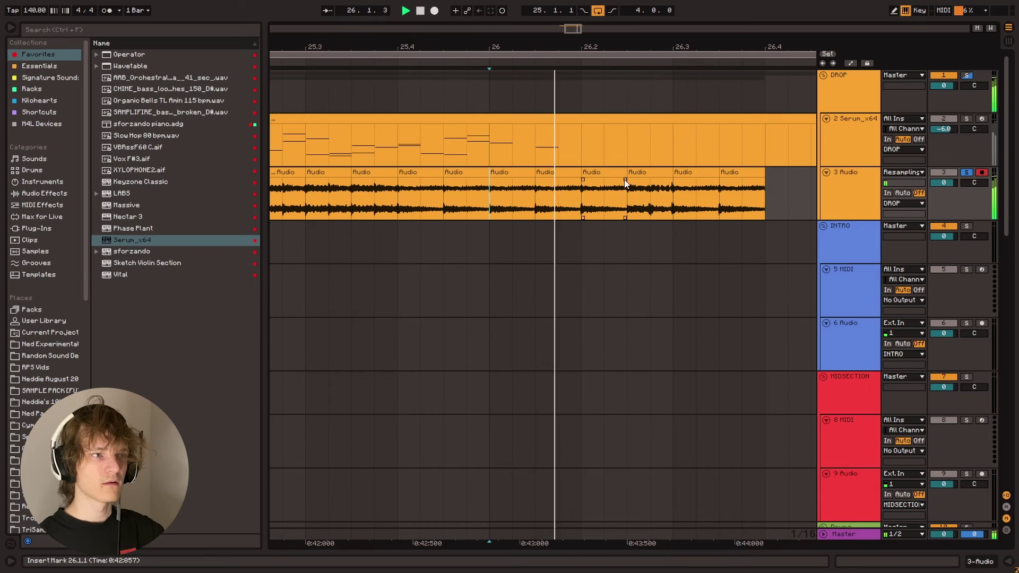
{"action": "left_click", "coordinate": [642, 172]}
{"action": "left_click_drag", "start_coordinate": [591, 40], "coordinate": [572, 27]}
{"action": "key", "text": "space"}
{"action": "key", "text": "ctrl+d"}
{"action": "key", "text": "ctrl+d"}
{"action": "key", "text": "ctrl+z"}
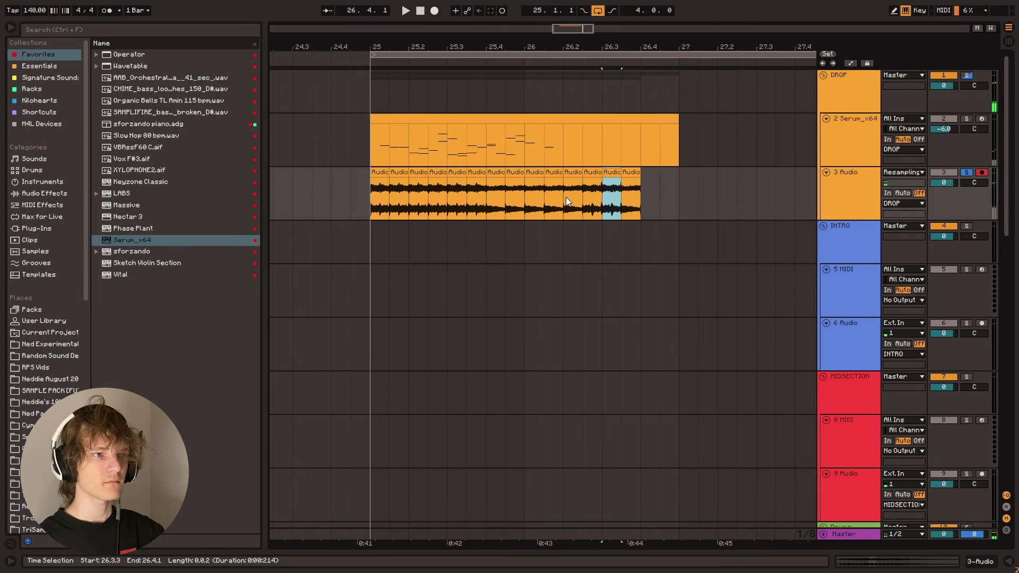
Duplicate the last slice twice to fill the track up to bar 27 and play the whole sequence
{"action": "left_click", "coordinate": [630, 173]}
{"action": "key", "text": "ctrl+d"}
{"action": "key", "text": "ctrl+d"}
{"action": "key", "text": "space"}
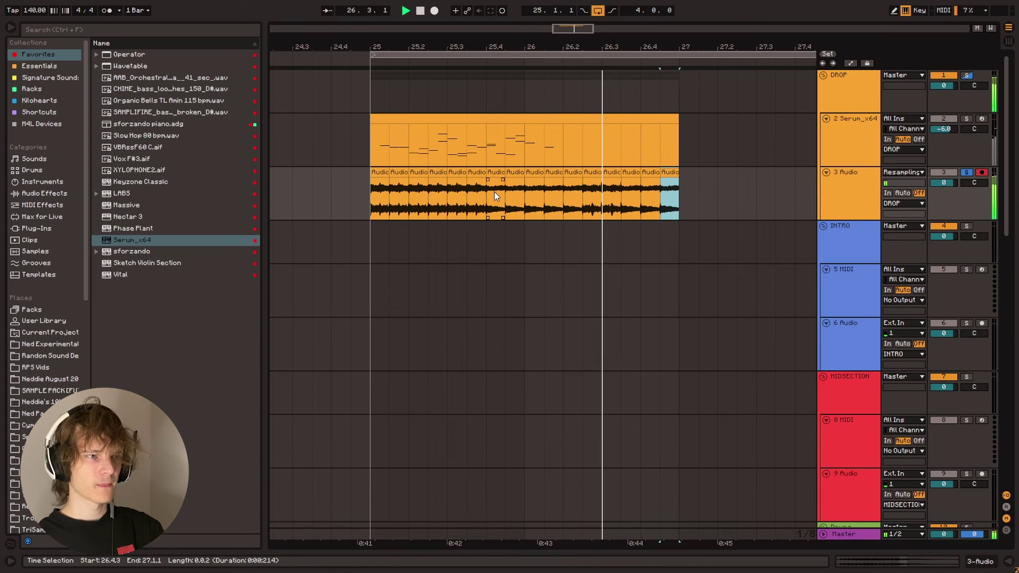
{"action": "key", "text": "space"}
Set all 16 slices to Complex Pro warp mode with Formants at 0 and Envelope at 8
{"action": "left_click", "coordinate": [379, 173], "text": "shift"}
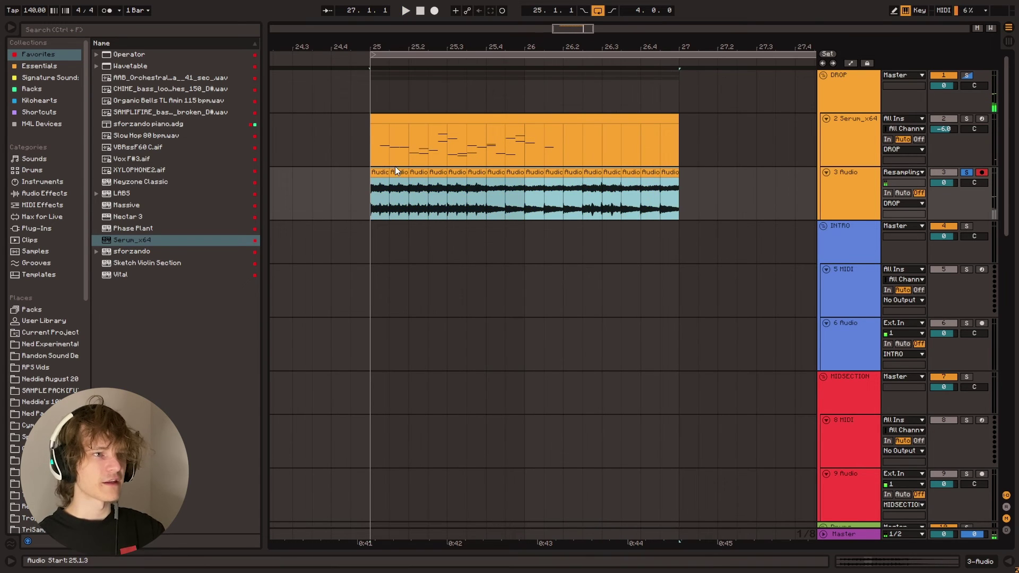
{"action": "double_click", "coordinate": [379, 172]}
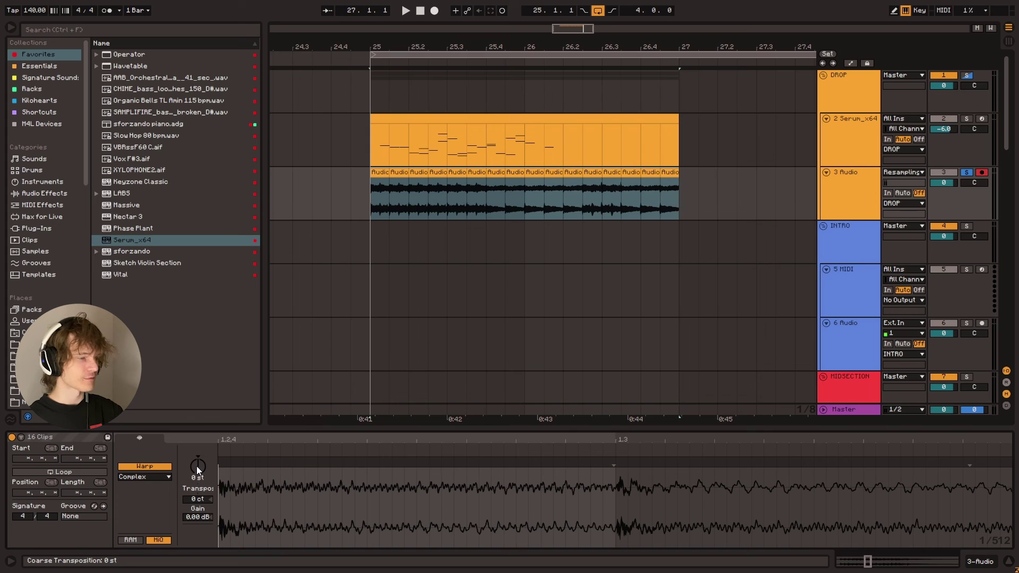
{"action": "left_click", "coordinate": [139, 531]}
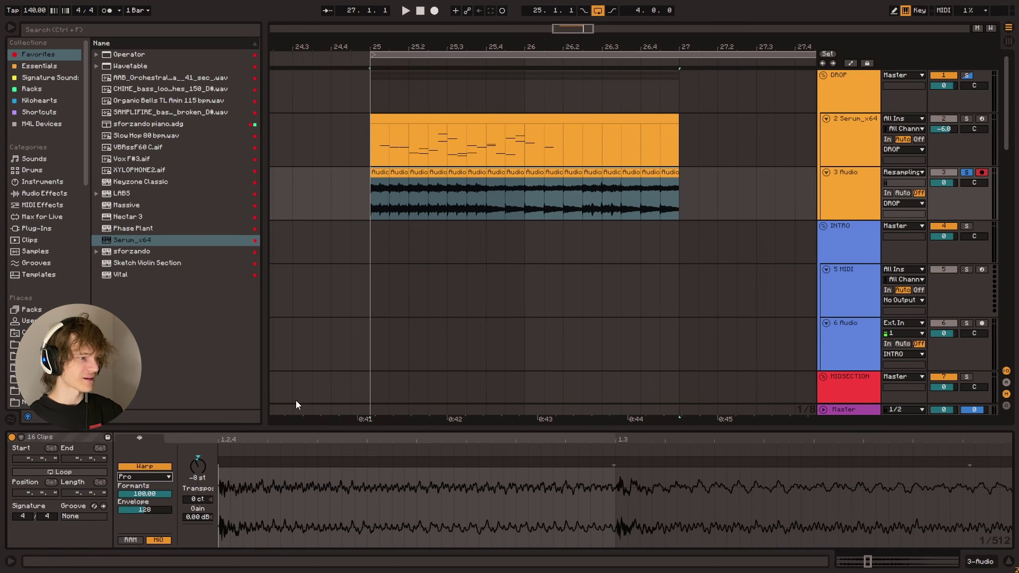
{"action": "type", "text": "8"}
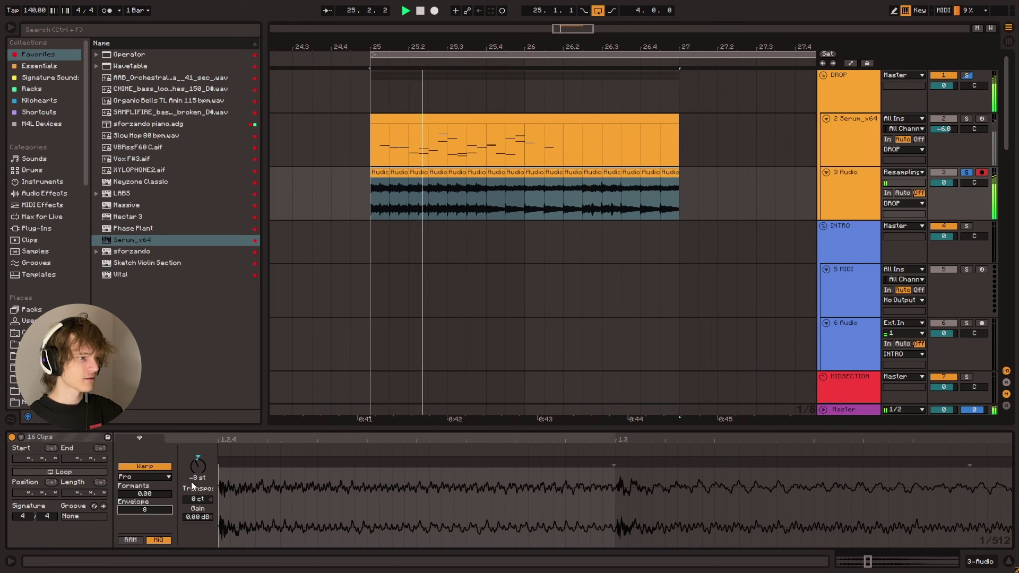
Raise the clip gain of all 16 slices to 3.88 dB while listening to them
{"action": "left_click_drag", "start_coordinate": [197, 517], "coordinate": [197, 496]}
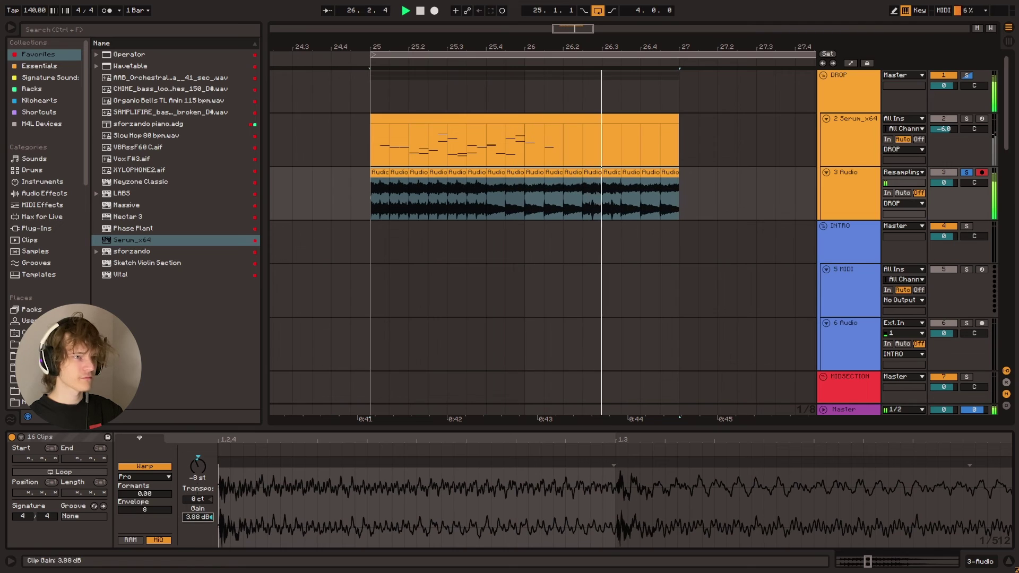
{"action": "key", "text": "space"}
{"action": "left_click", "coordinate": [372, 205]}
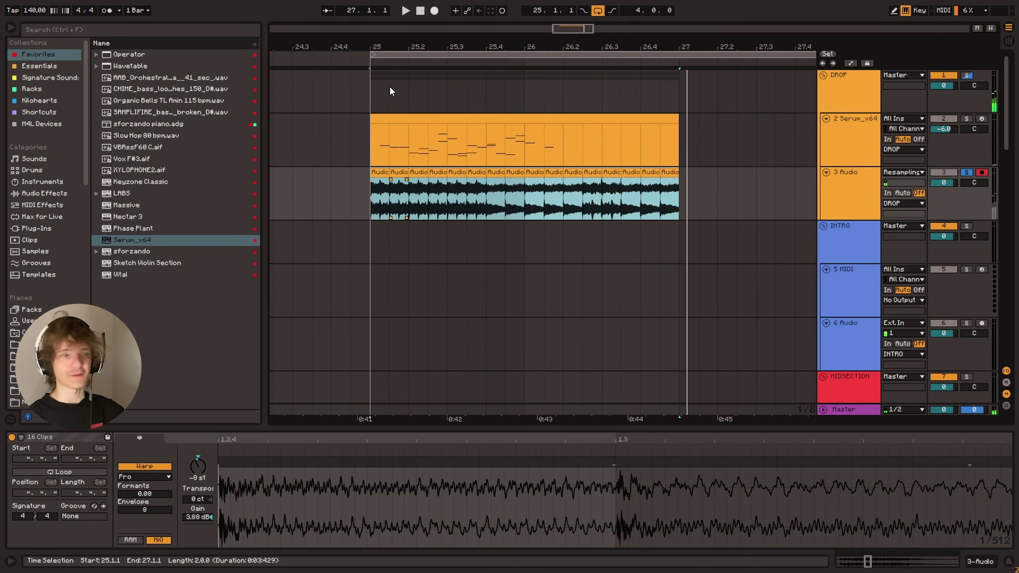
Set the project tempo to 128 BPM and play the sliced sequence
{"action": "left_click", "coordinate": [46, 11]}
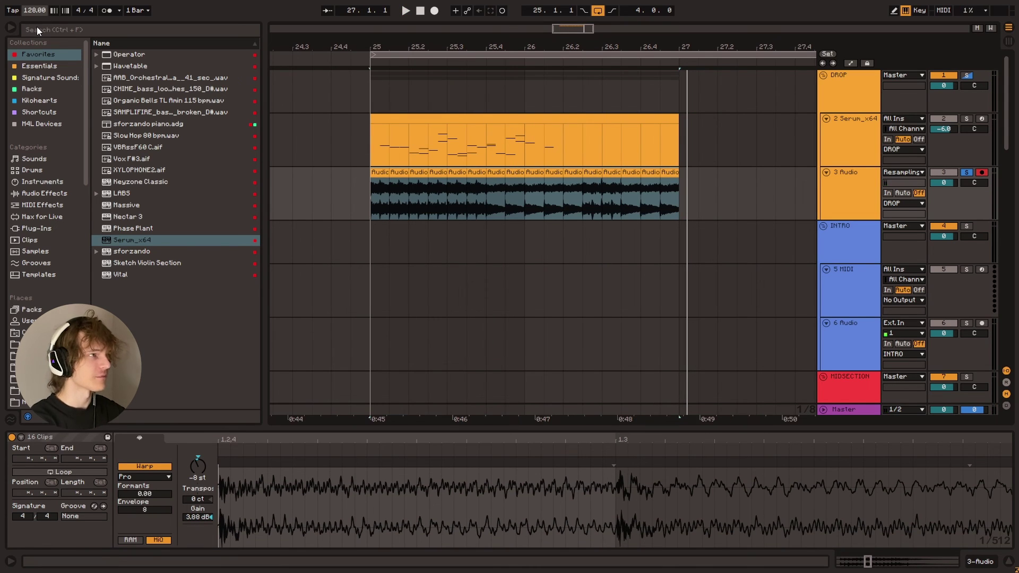
{"action": "key", "text": "space"}
{"action": "left_click", "coordinate": [386, 184]}
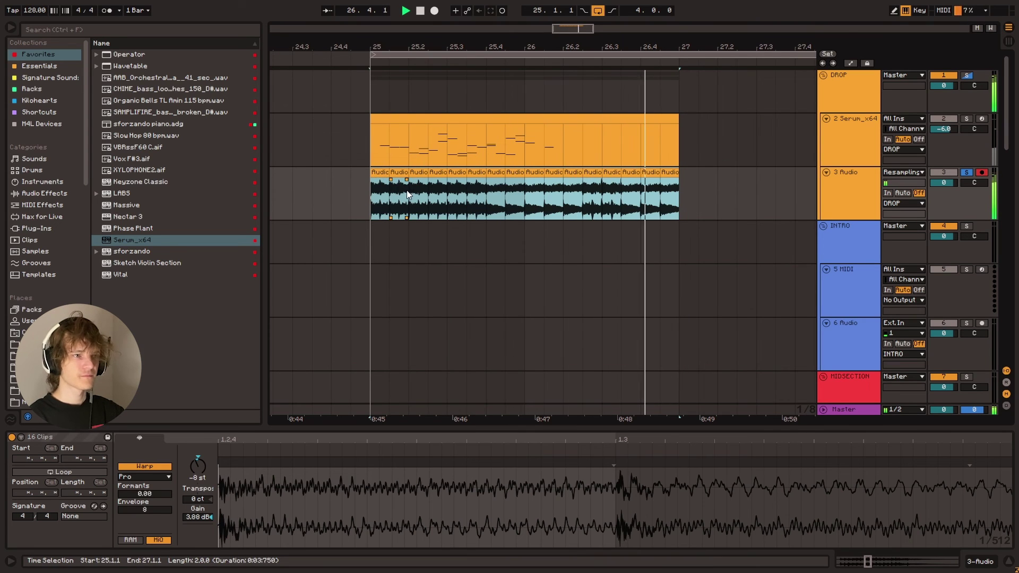
Slip the audio inside the last three slices, from 26.3.3, listen to the loop, and show the 2 Serum_x64 track's device
{"action": "left_click", "coordinate": [624, 182]}
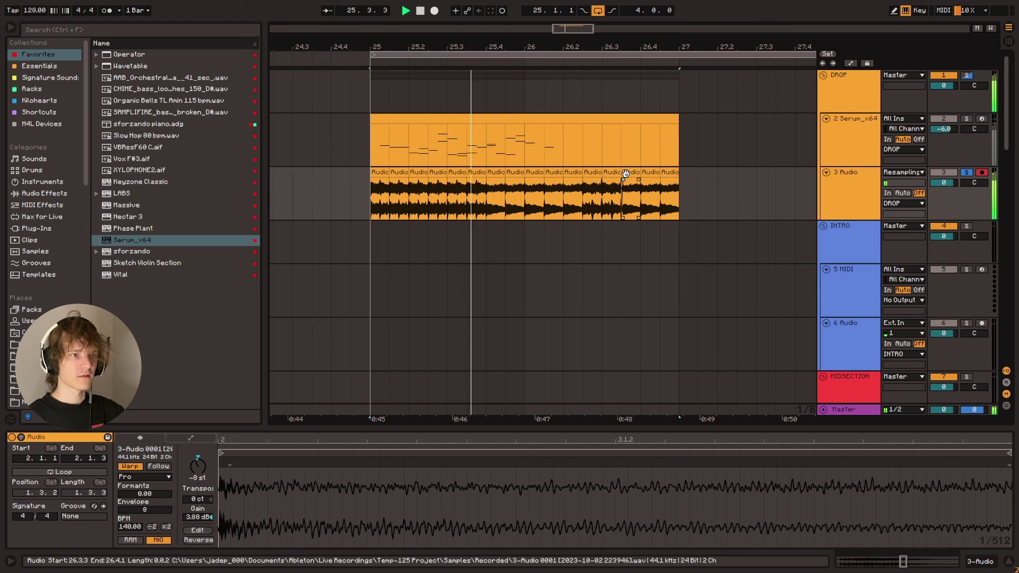
{"action": "left_click_drag", "start_coordinate": [624, 182], "coordinate": [726, 209]}
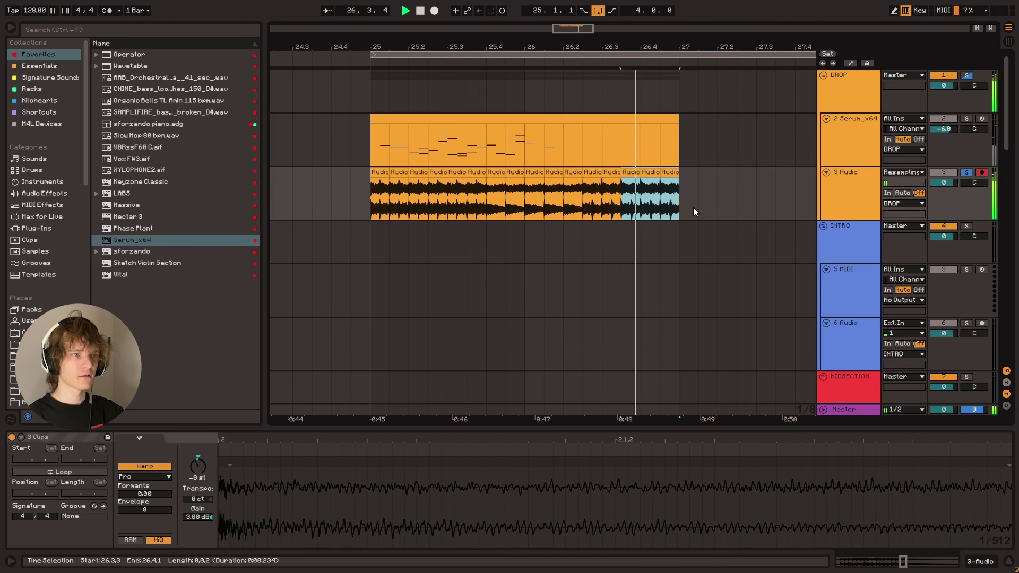
{"action": "left_click", "coordinate": [583, 196]}
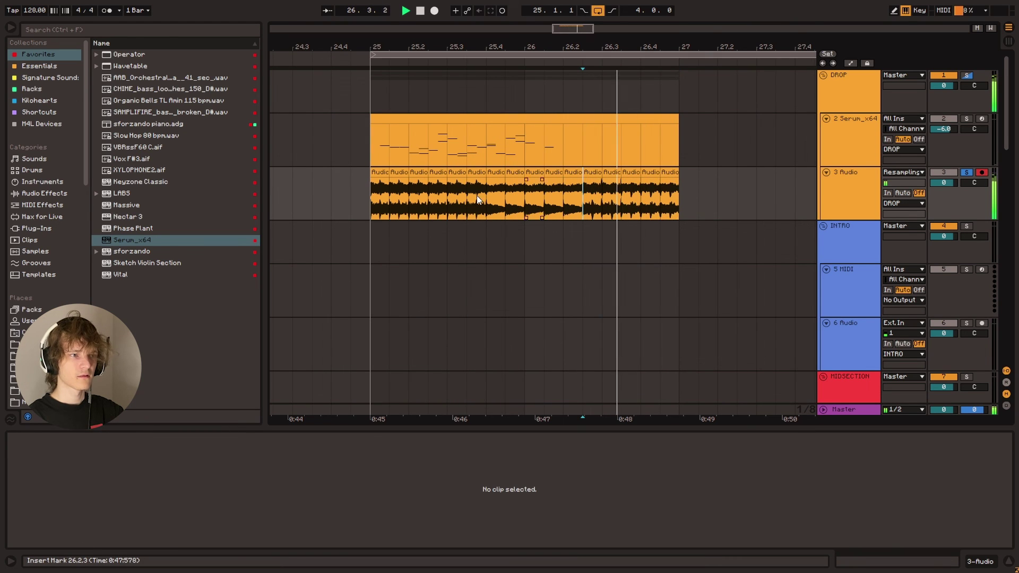
{"action": "left_click", "coordinate": [371, 198]}
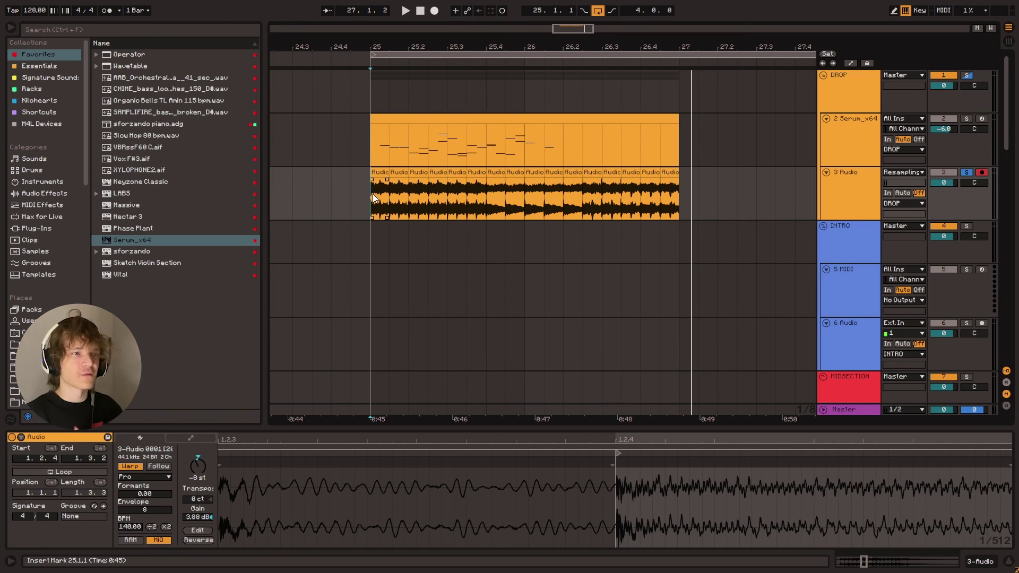
{"action": "left_click", "coordinate": [556, 125]}
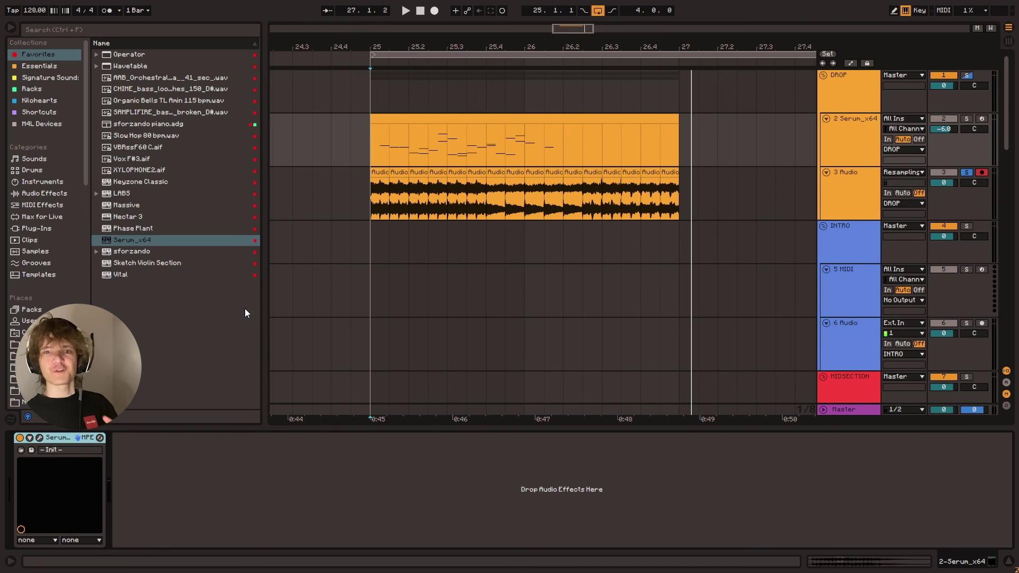